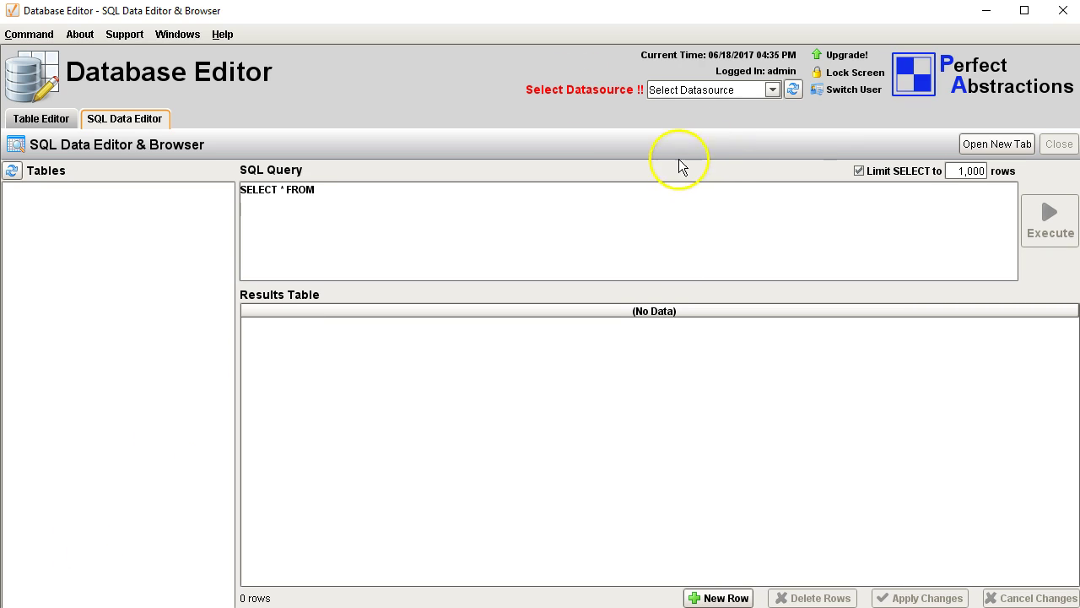
Choose Test from the Select Datasource list so its tables load.
left_click(705, 90)
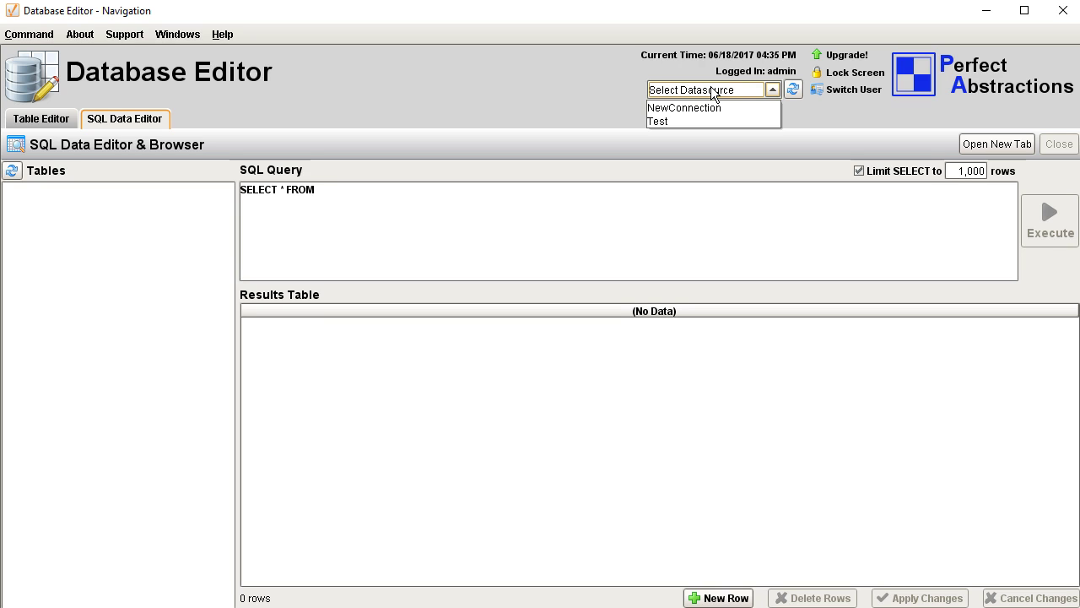
left_click(680, 121)
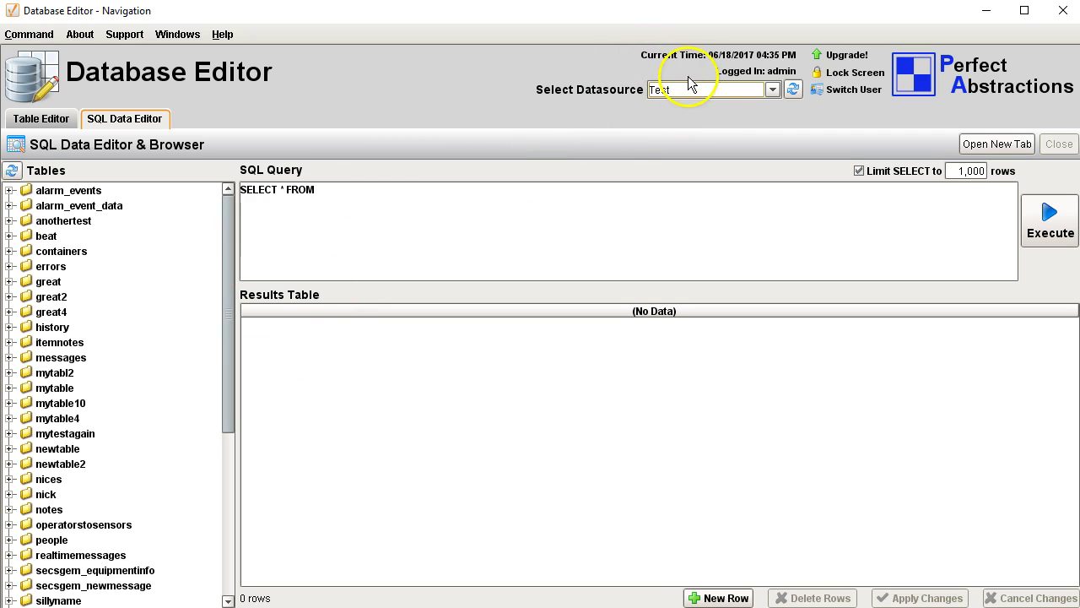
Expand the sillyname and people tables in the tree and select people's ID column.
left_click_drag(230, 240, 232, 405)
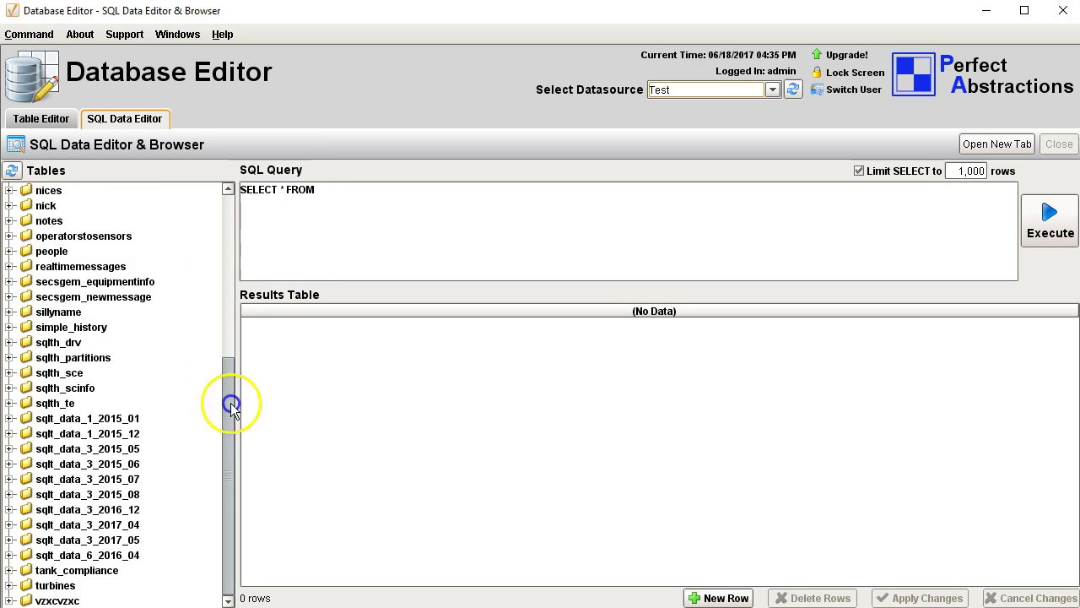
left_click(9, 312)
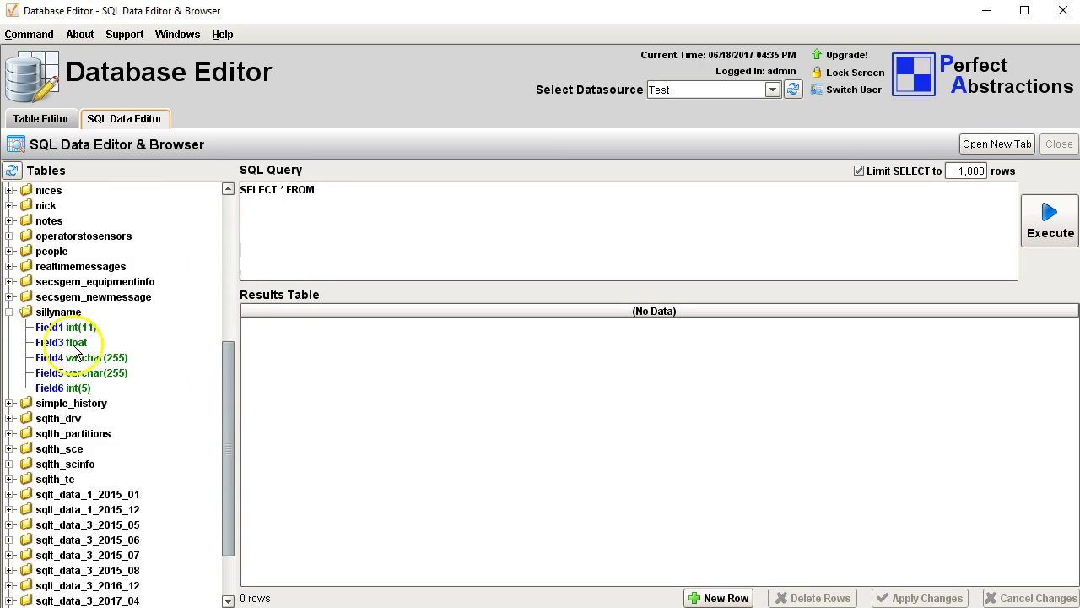
left_click(9, 252)
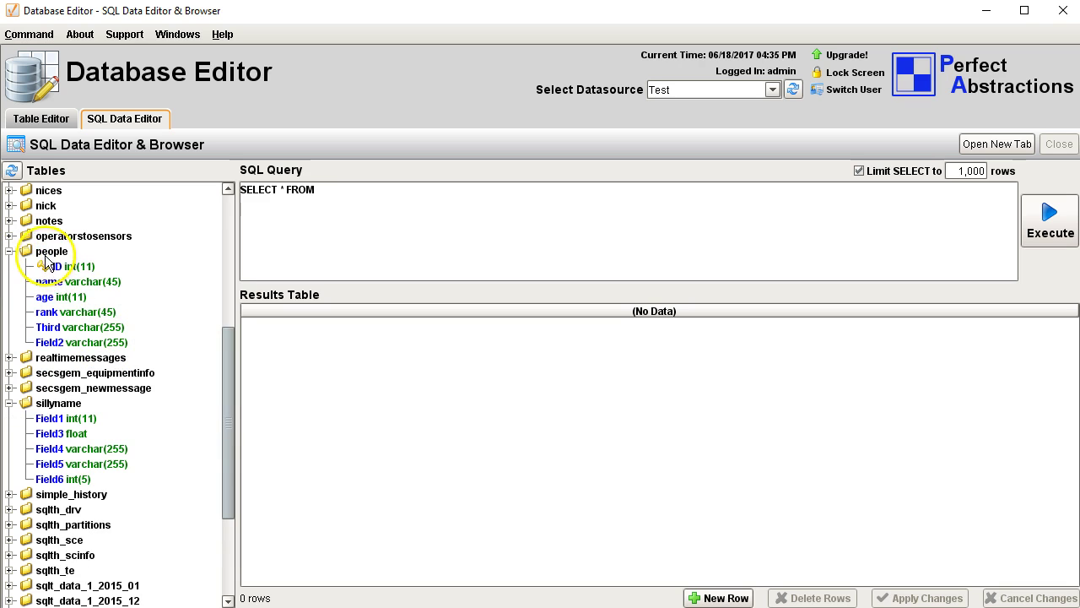
left_click(47, 265)
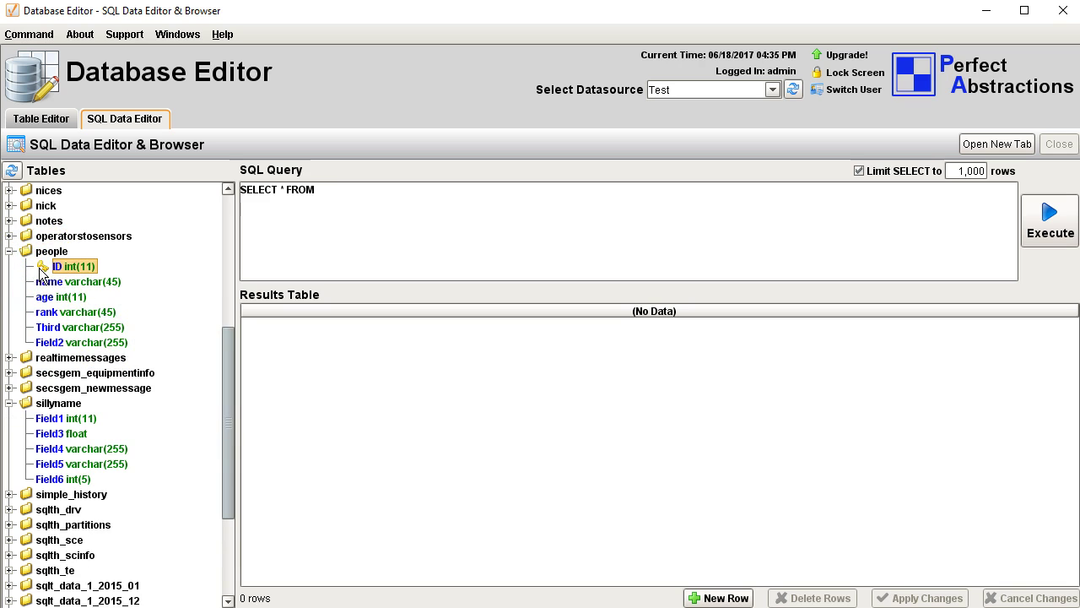
mouse_move(46, 268)
left_mouse_down()
mouse_move(105, 289)
mouse_move(53, 263)
left_mouse_up()
Load and run a SELECT query on the people table and browse its rows.
double_click(51, 251)
left_click(1031, 220)
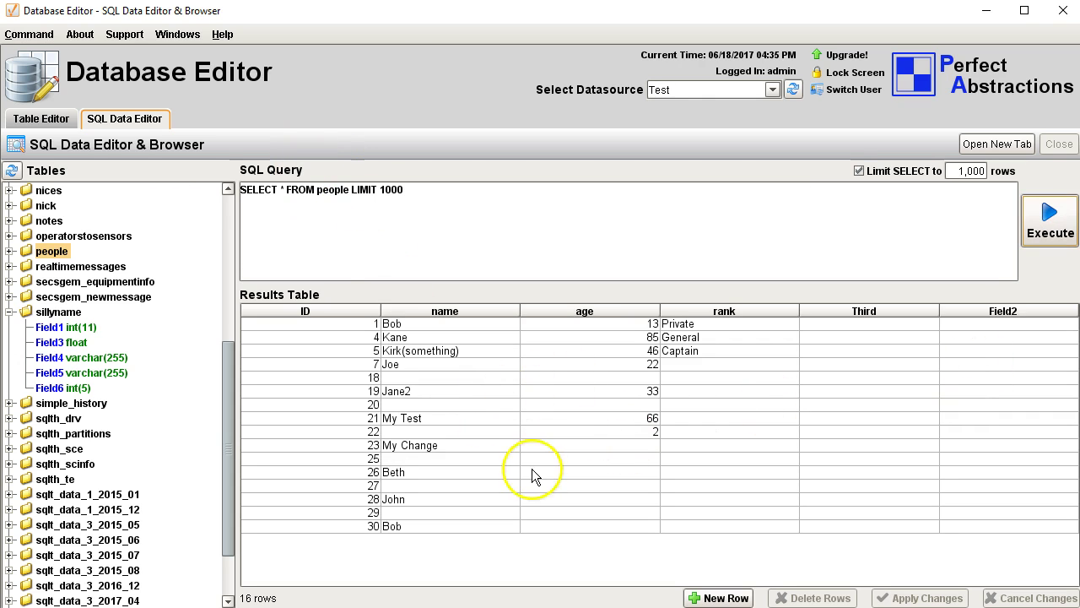
left_click(591, 473)
left_click(723, 396)
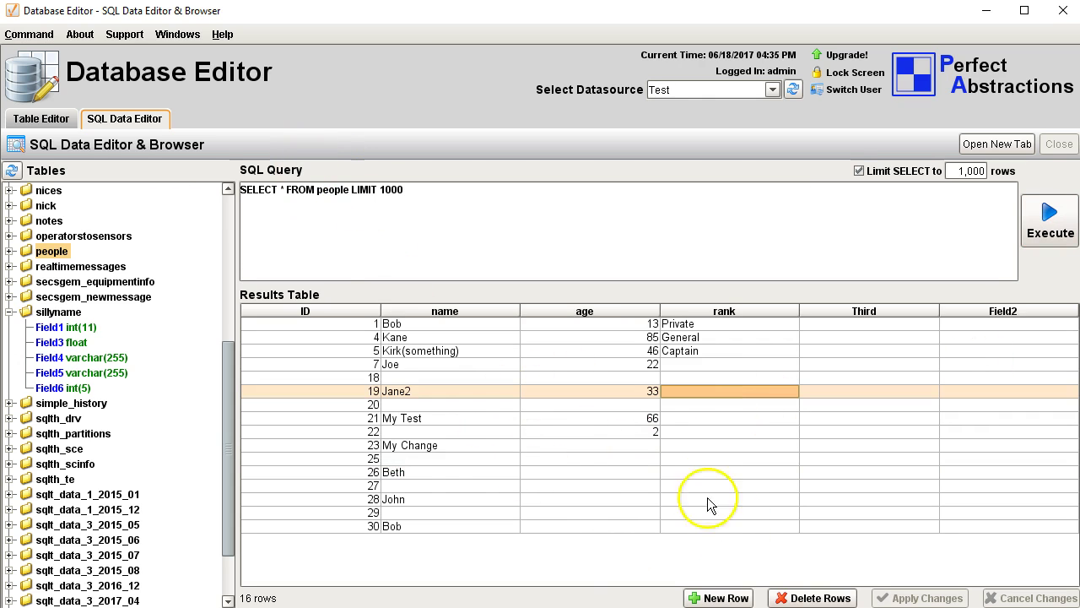
left_click(445, 472)
Delete people rows 23 through 30 and apply the changes to the database.
left_click(446, 449)
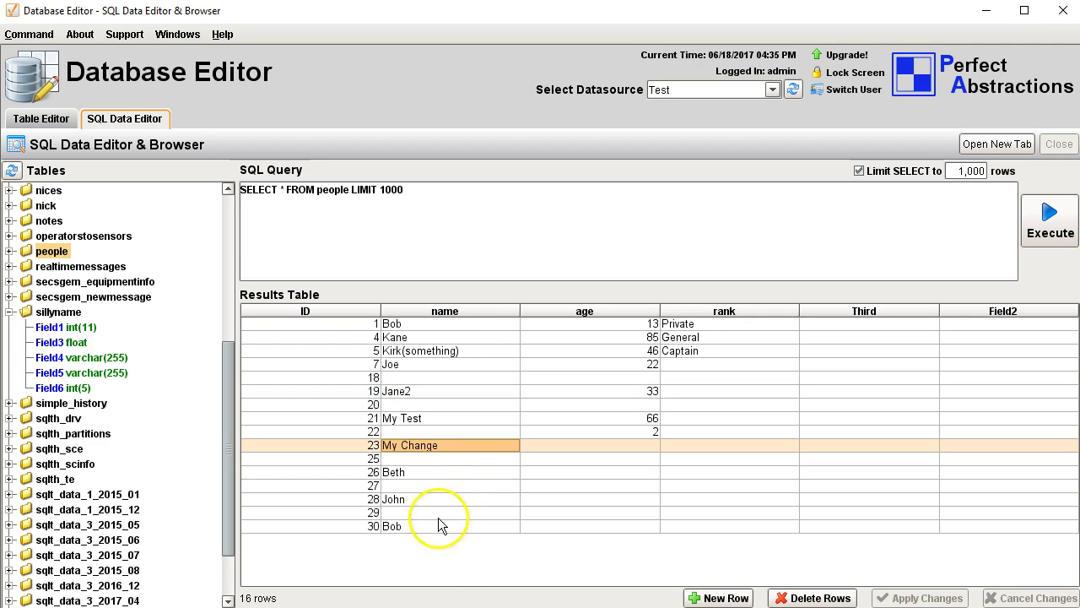
left_click(419, 526, "shift")
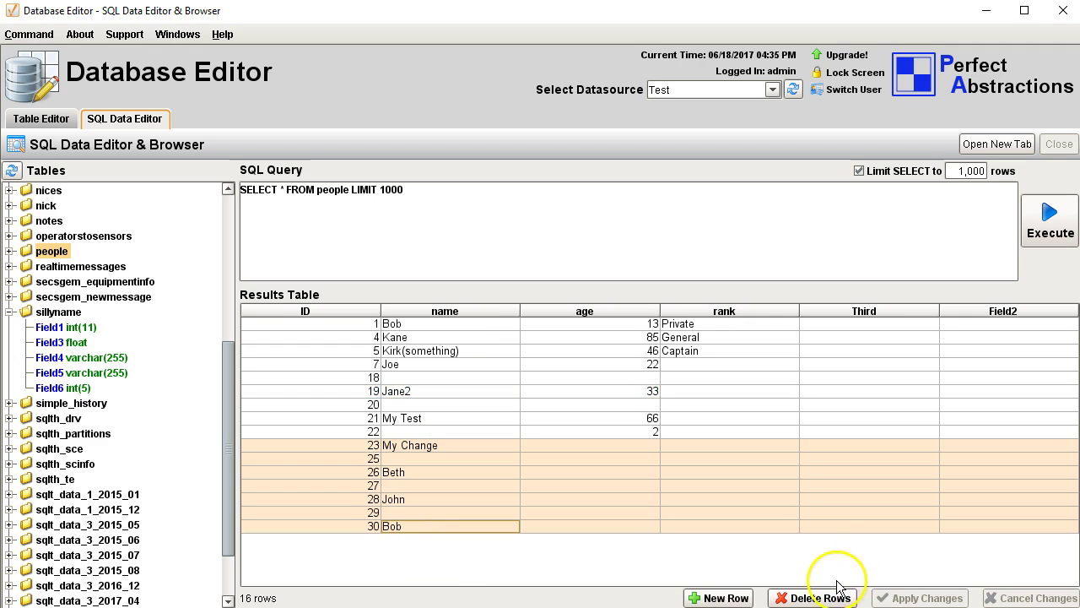
left_click(813, 597)
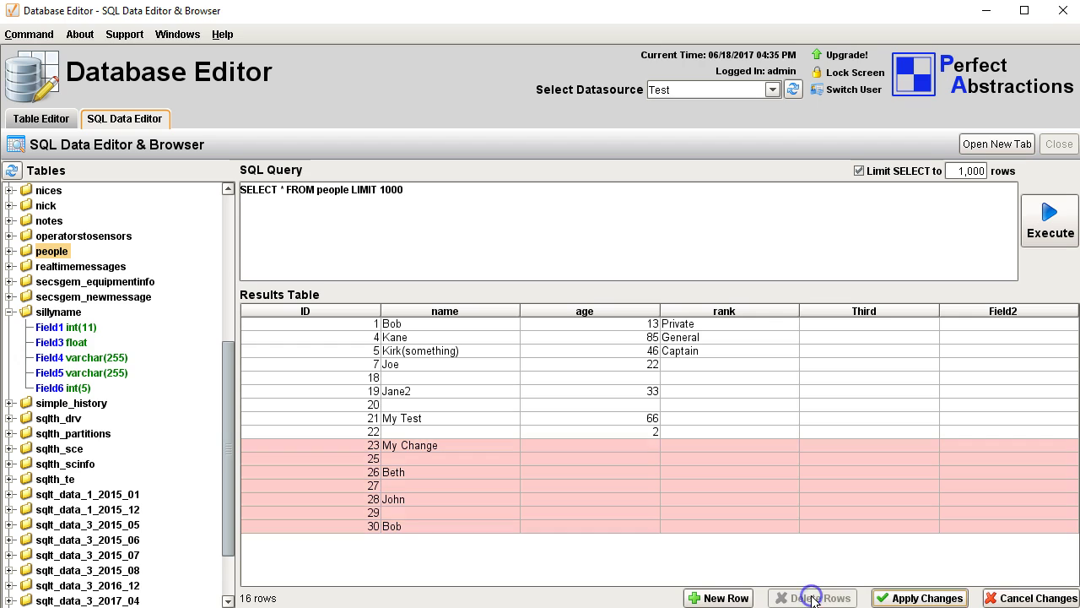
left_click(917, 599)
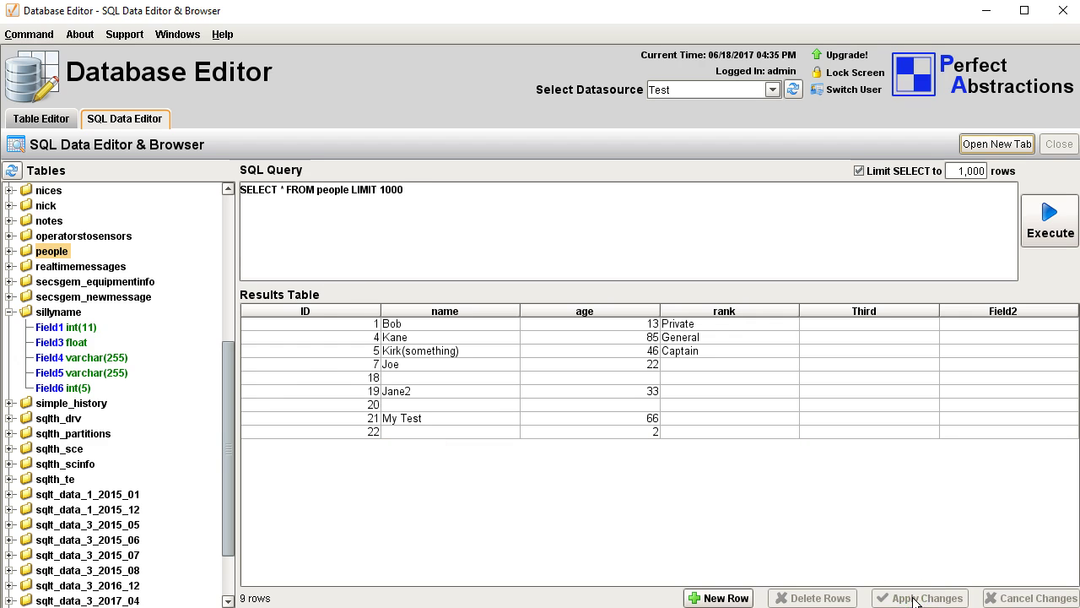
left_click(445, 400)
Fill in row 20's name with age 44 and change row 19's age to 100.
left_click(437, 403)
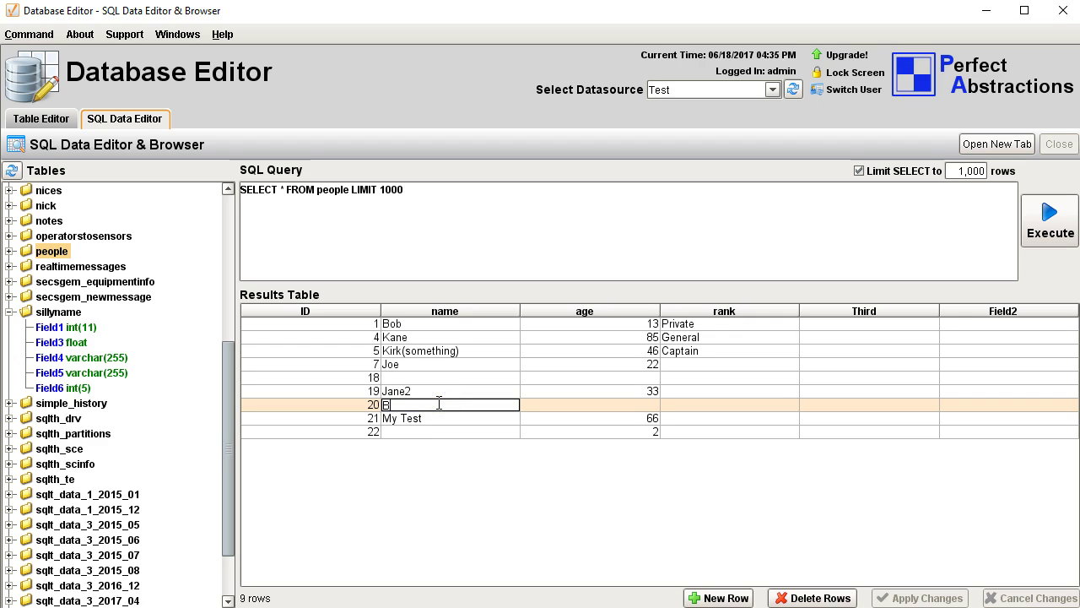
left_click(654, 405)
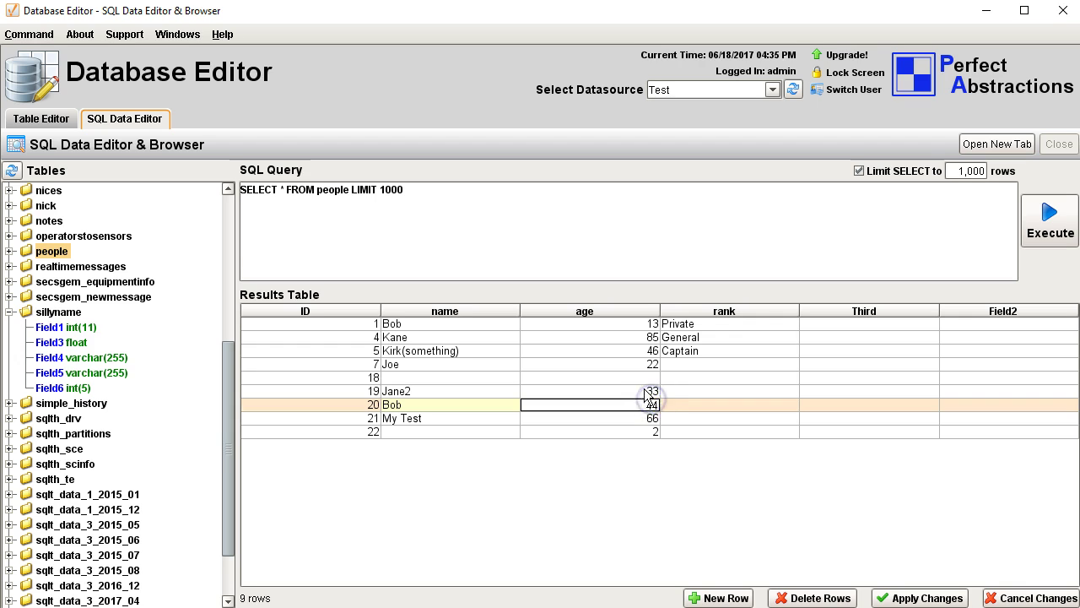
left_click(646, 391)
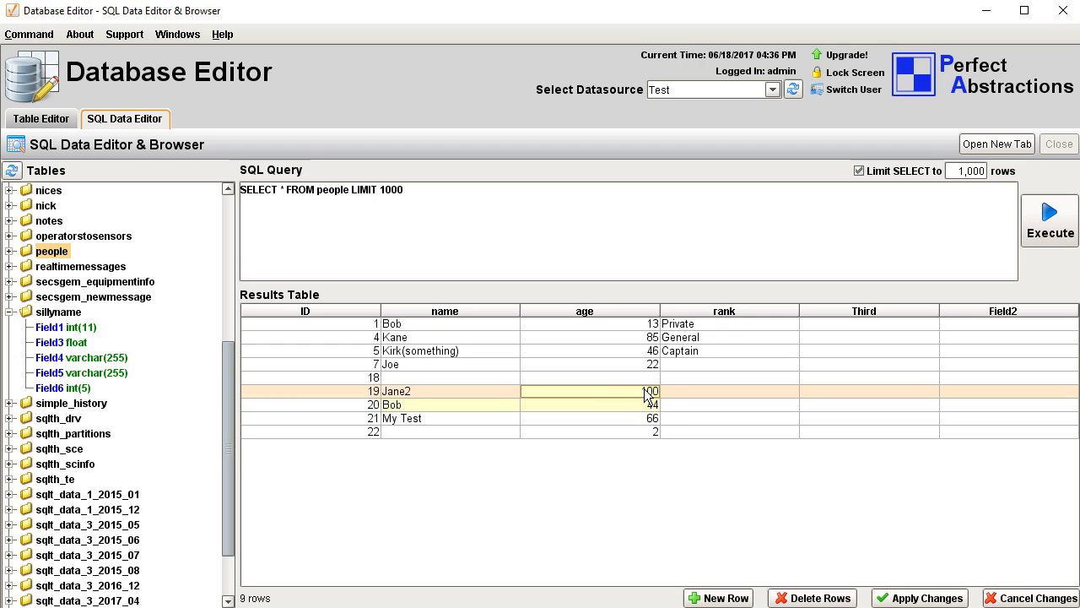
Add two new rows, name the first one Sally, and apply the changes.
left_click(718, 597)
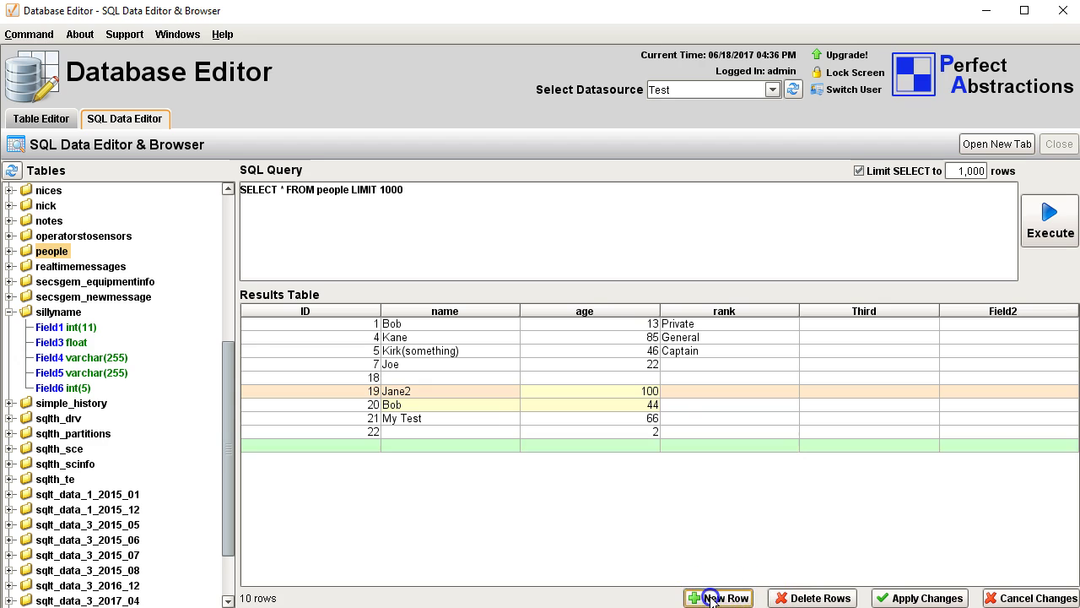
left_click(696, 594)
left_click(476, 445)
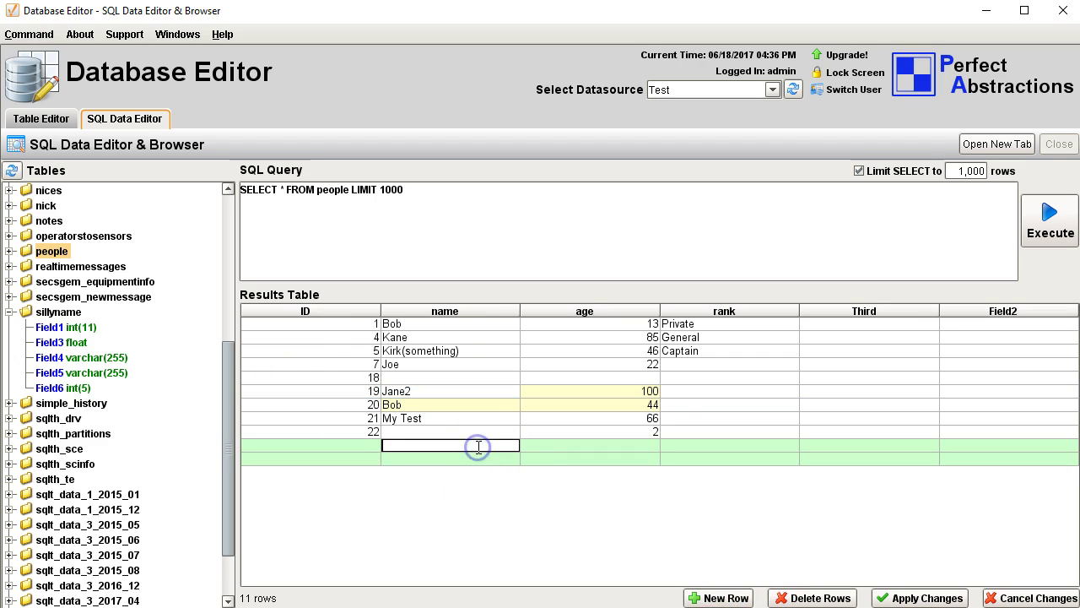
type("Sally")
key("Return")
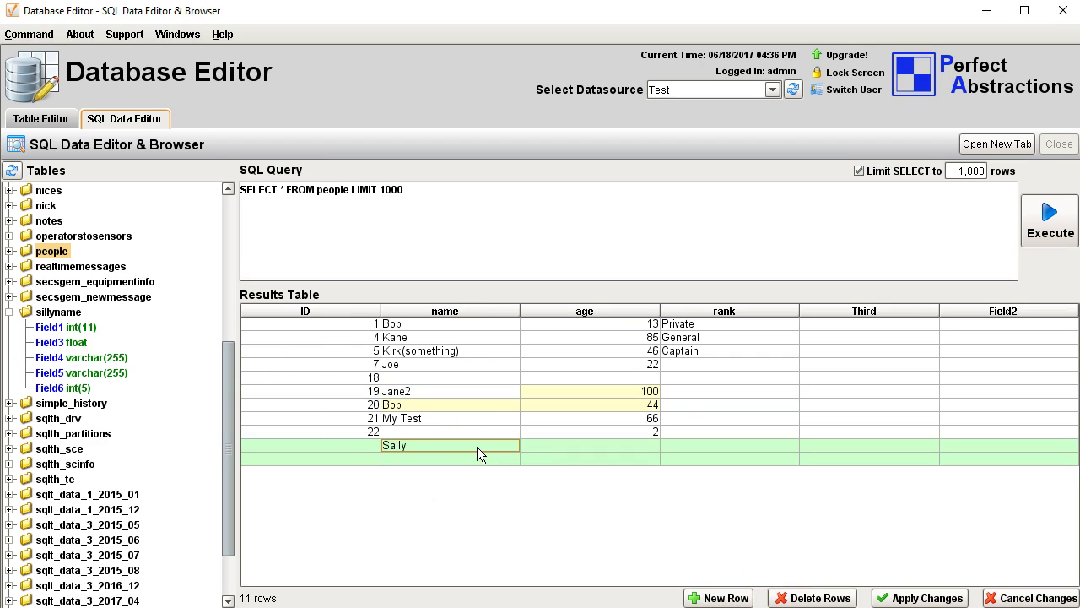
left_click(918, 597)
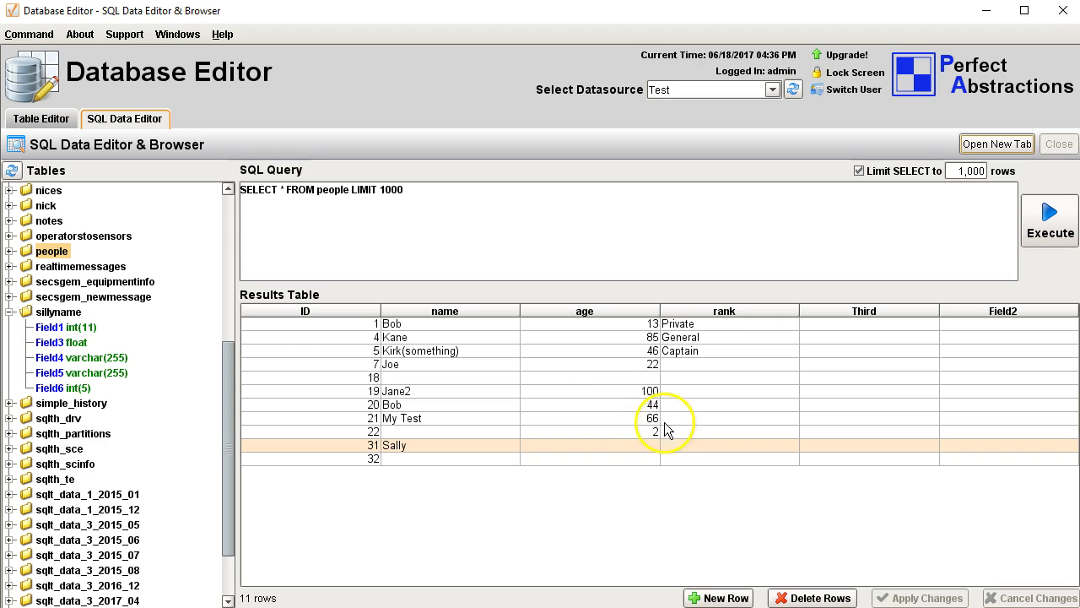
Replace * with dkkk in the query and run SELECT dkkk FROM people.
left_click(499, 368)
left_click(499, 348)
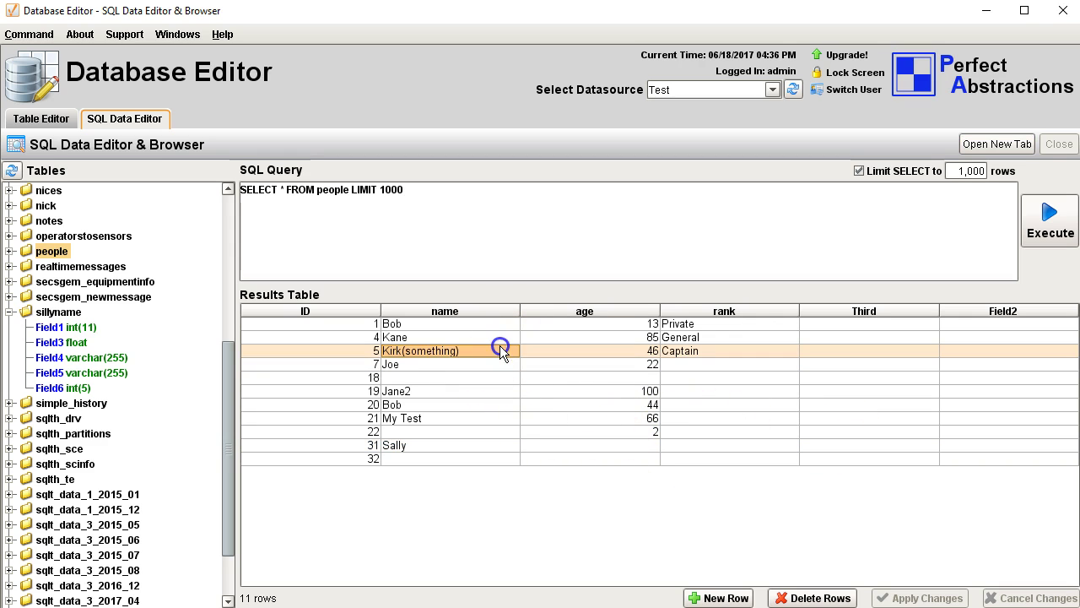
left_click(519, 432)
left_click(608, 406)
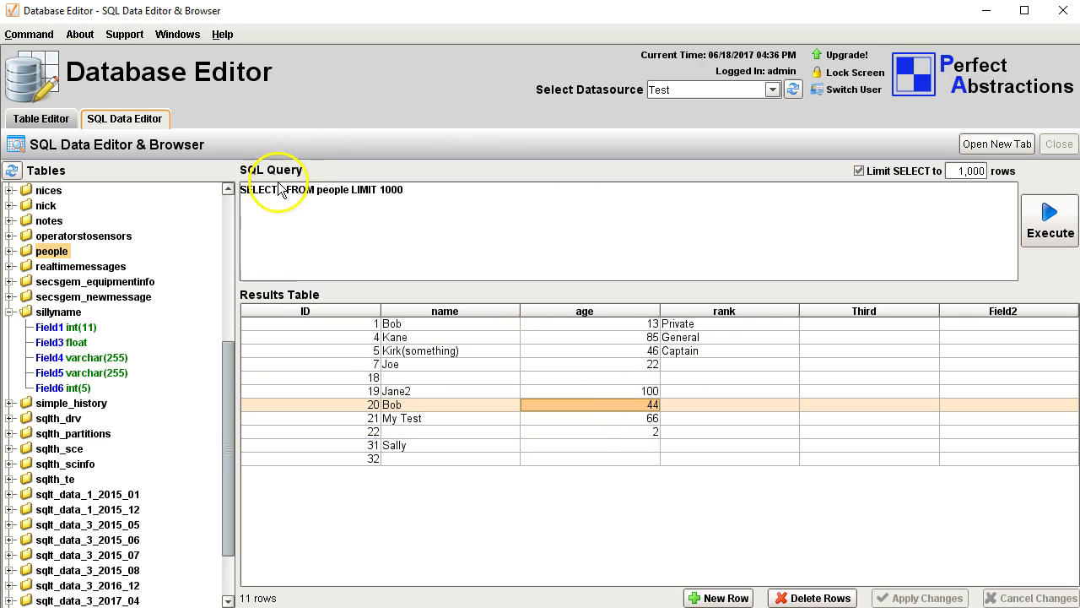
key("Delete")
key("Delete")
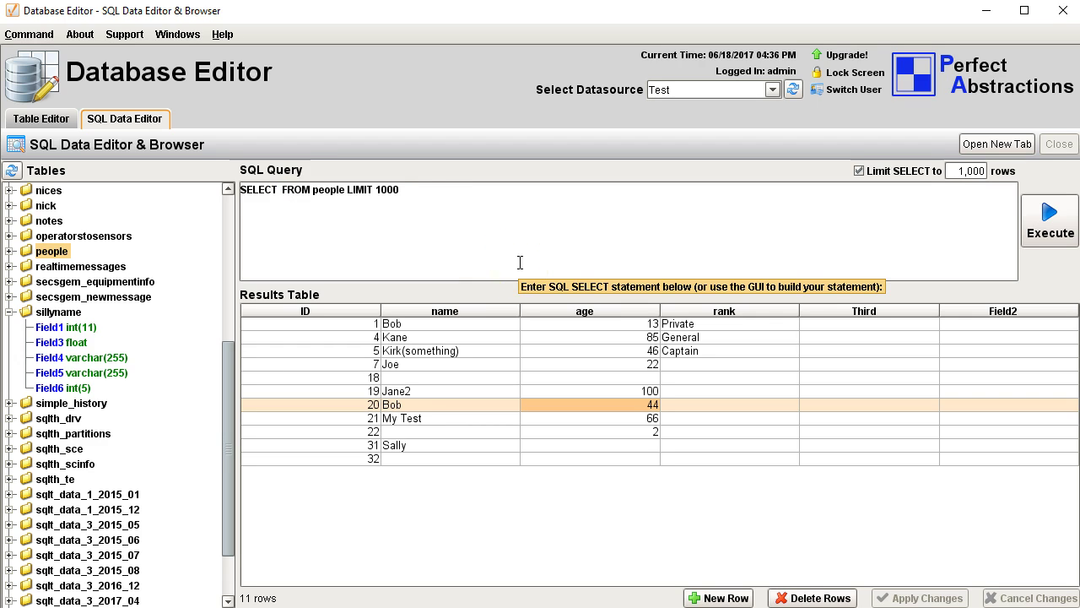
type("dkkk")
left_click(1041, 237)
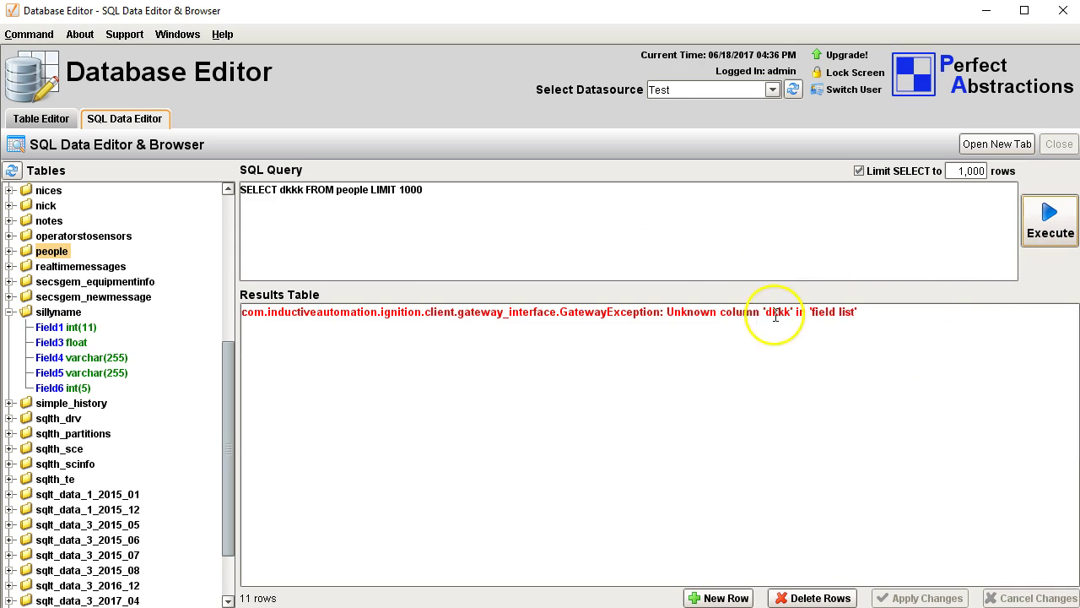
Select the Unknown column 'dkkk' error text in the results.
left_click(666, 311)
left_click_drag(665, 311, 841, 311)
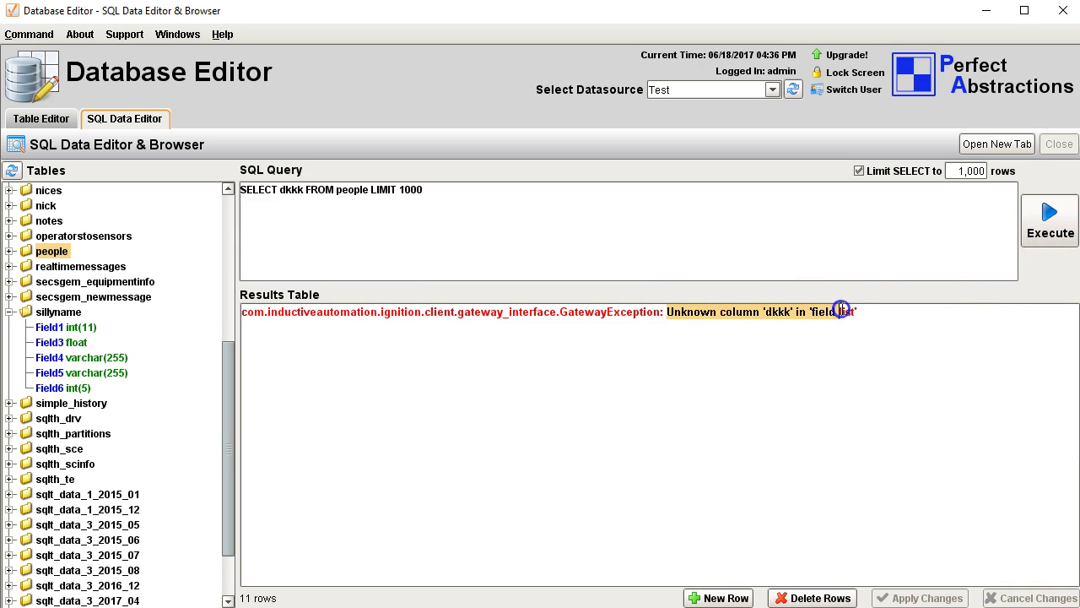
left_click(766, 330)
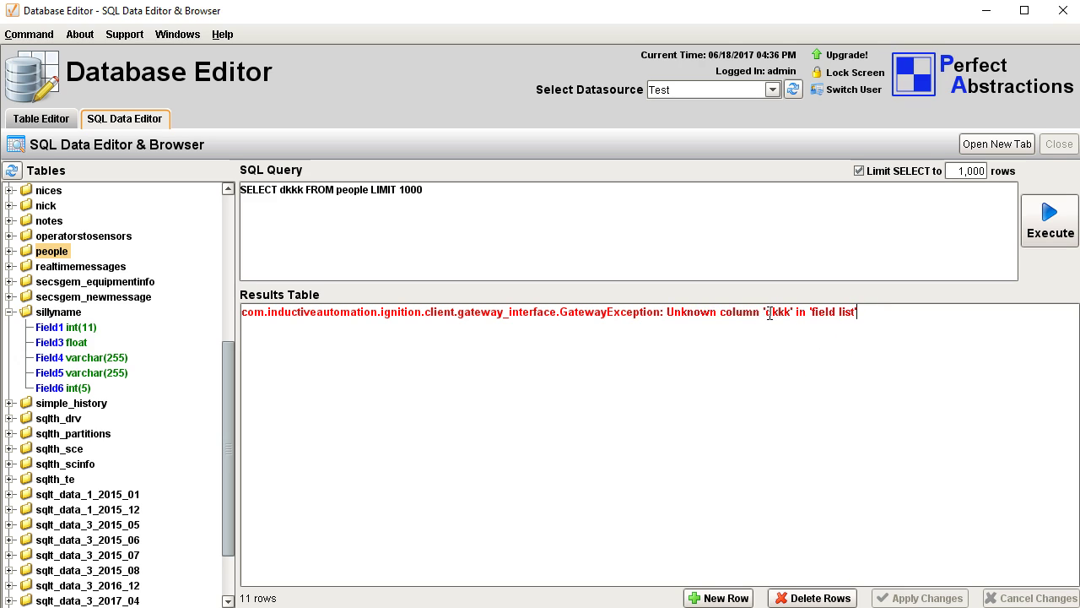
left_click(664, 312)
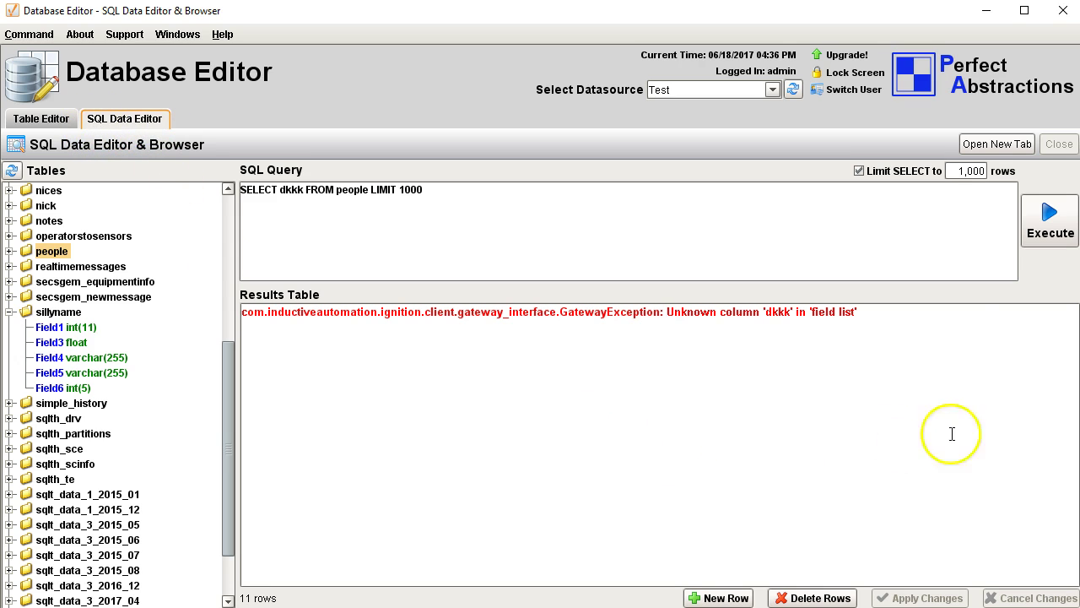
Open a second SQL editor tab and run a query on sqlt_data_3_2015_05.
left_click(996, 145)
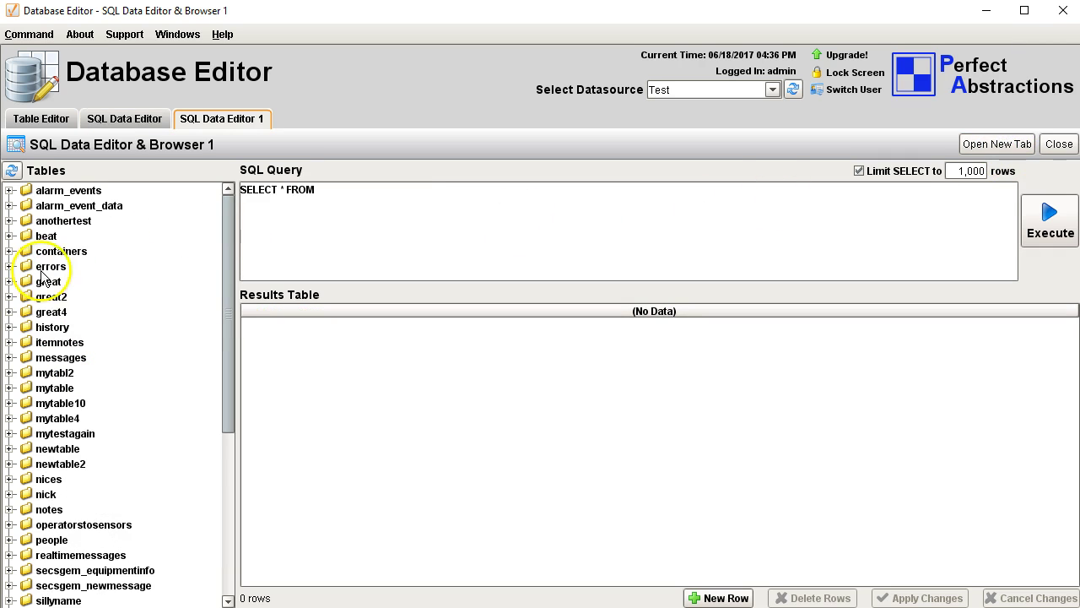
scroll(50, 379, "down", 6)
double_click(88, 478)
left_click(1049, 221)
Re-run the people query in the first tab, then switch to the Table Editor.
left_click(125, 120)
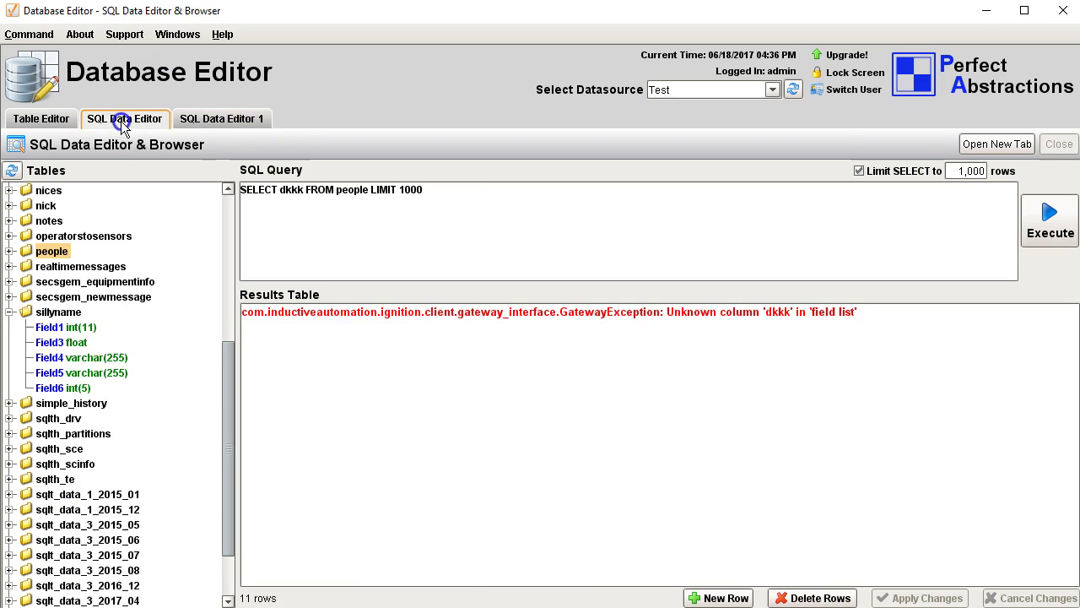
double_click(51, 250)
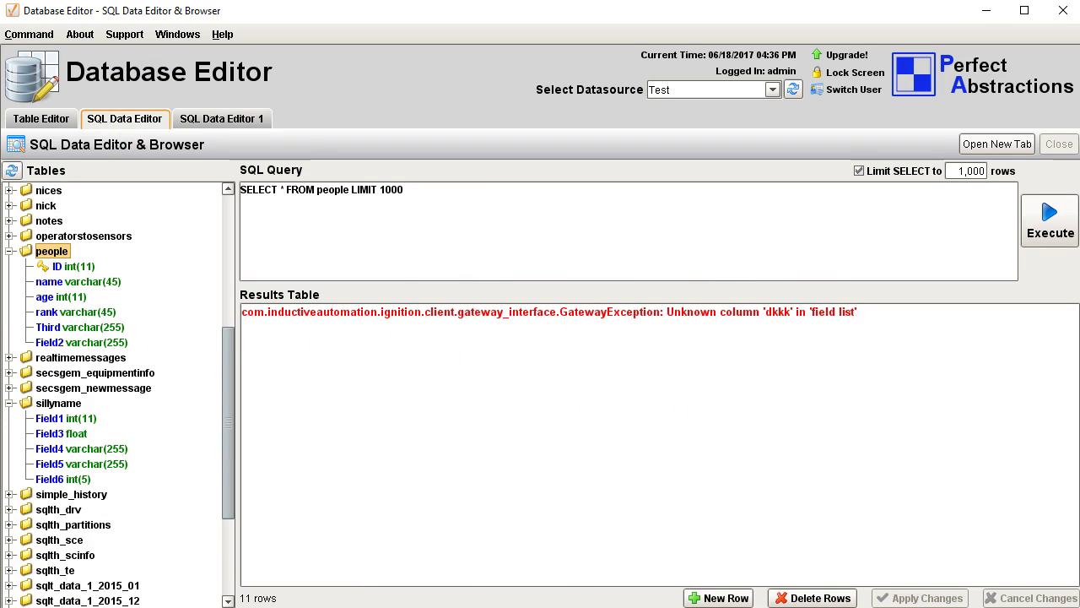
left_click(1075, 234)
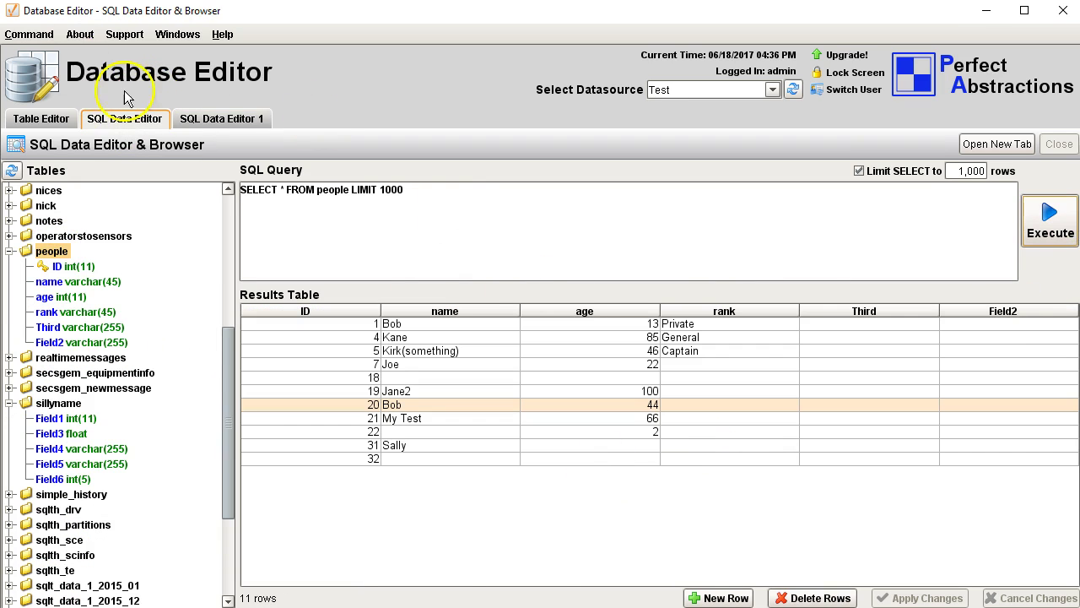
left_click(203, 116)
left_click(127, 118)
left_click(181, 118)
left_click(127, 126)
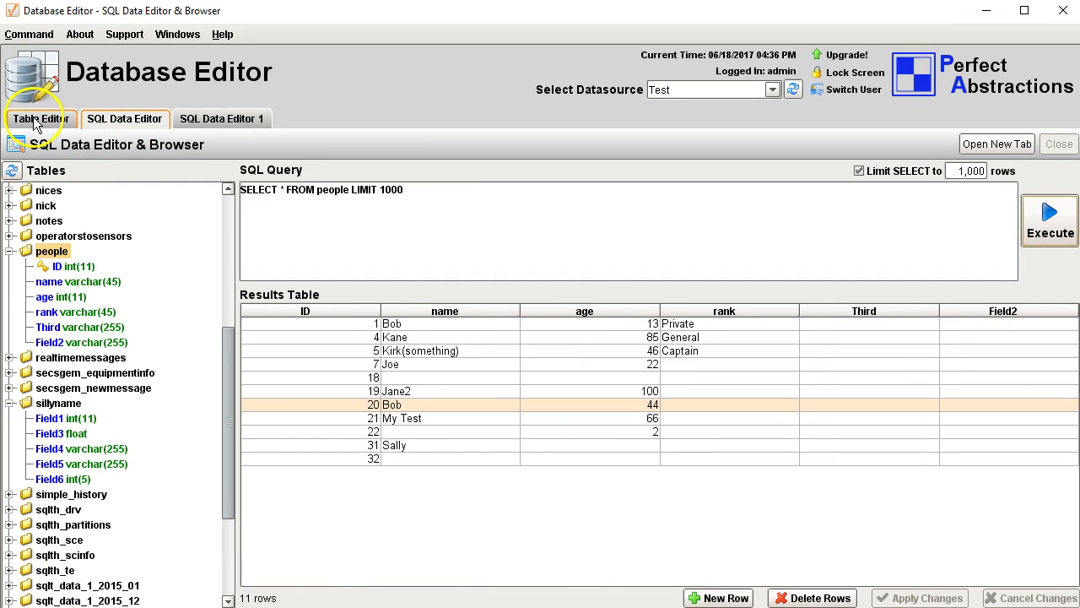
left_click(35, 119)
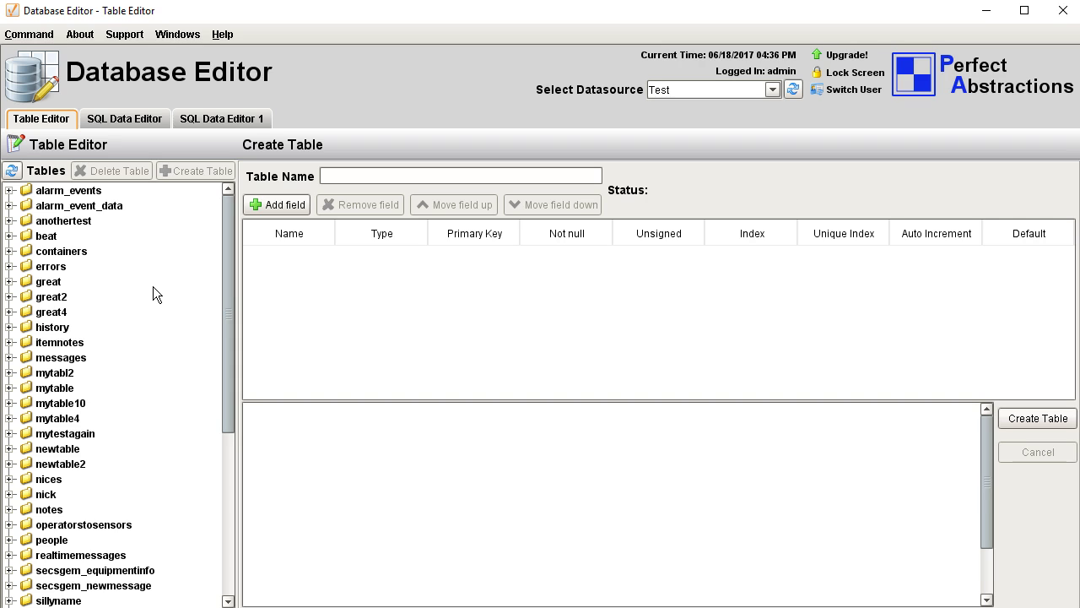
Enter the new table name MyTable12 and add three fields.
left_click(346, 175)
type("MyTable12")
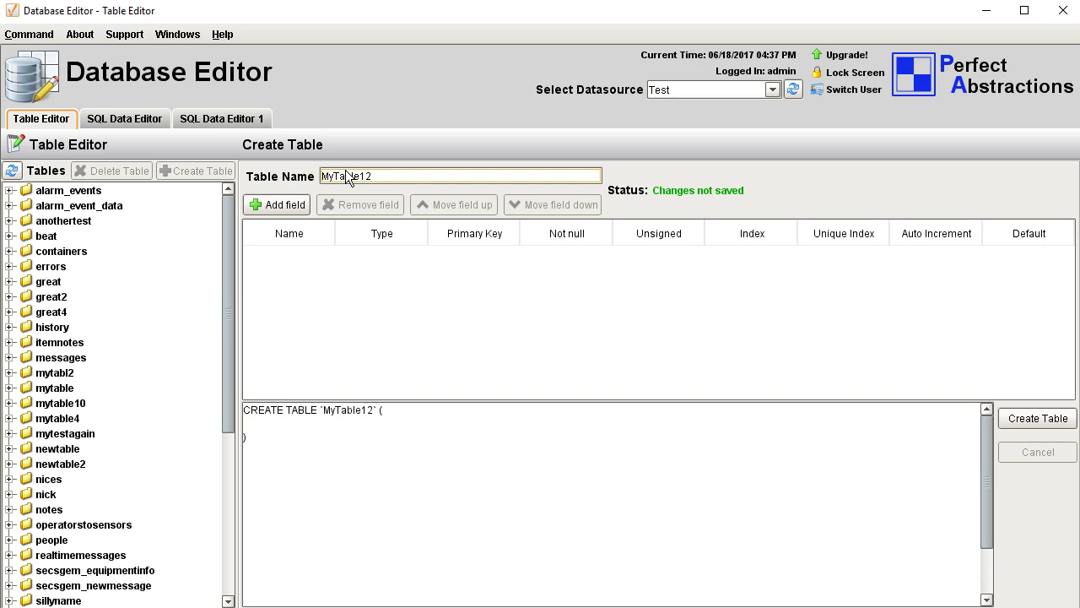
left_click(286, 205)
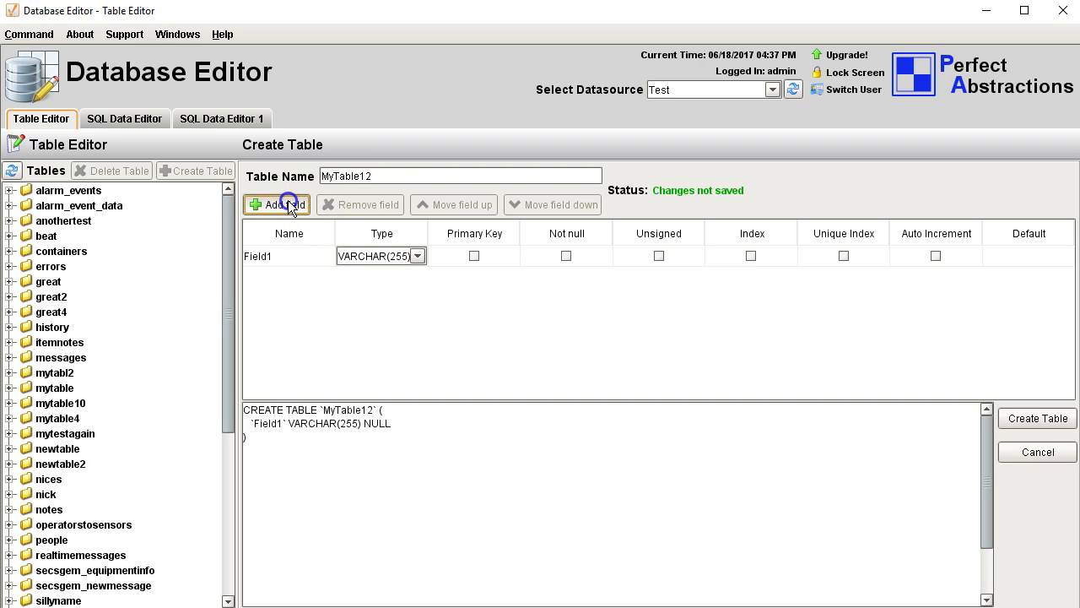
left_click(288, 205)
left_click(288, 205)
Rename Field1 to id, set its type to INT, and make it the primary key.
double_click(283, 255)
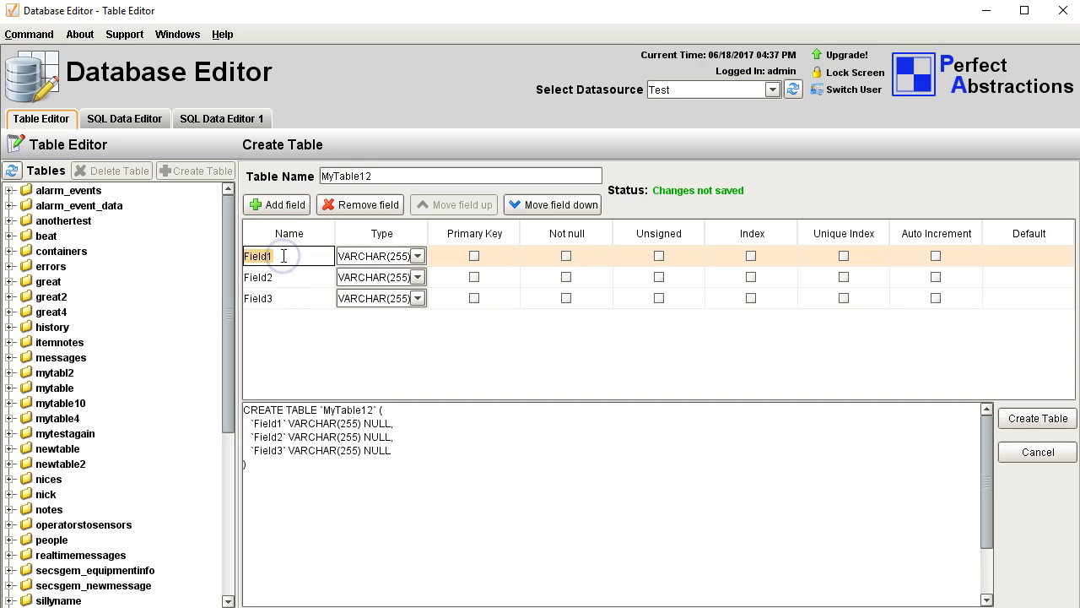
key("Return")
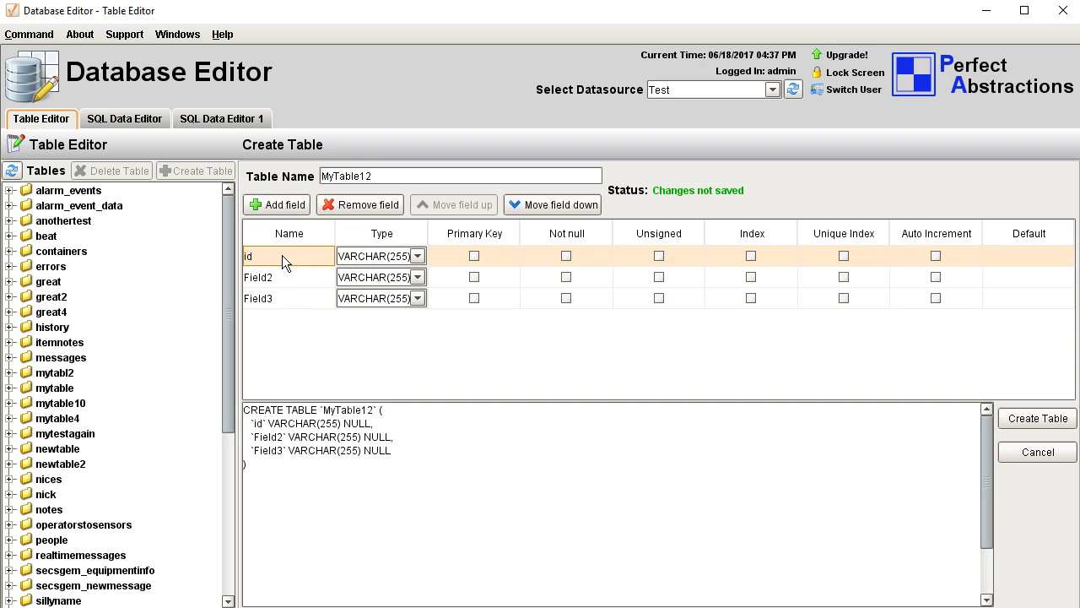
left_click(415, 257)
left_click(355, 290)
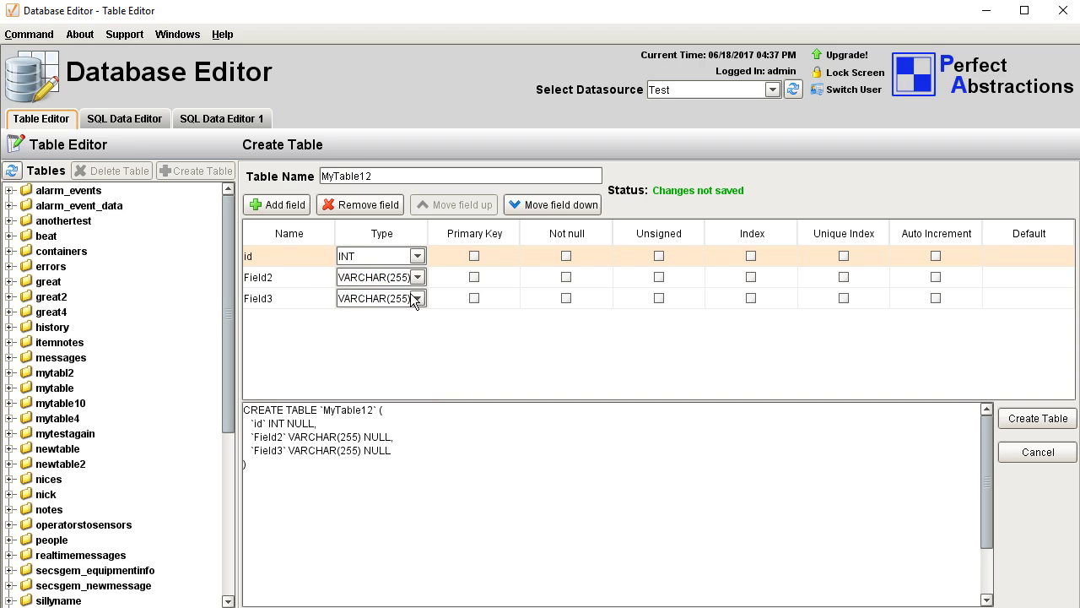
left_click(474, 256)
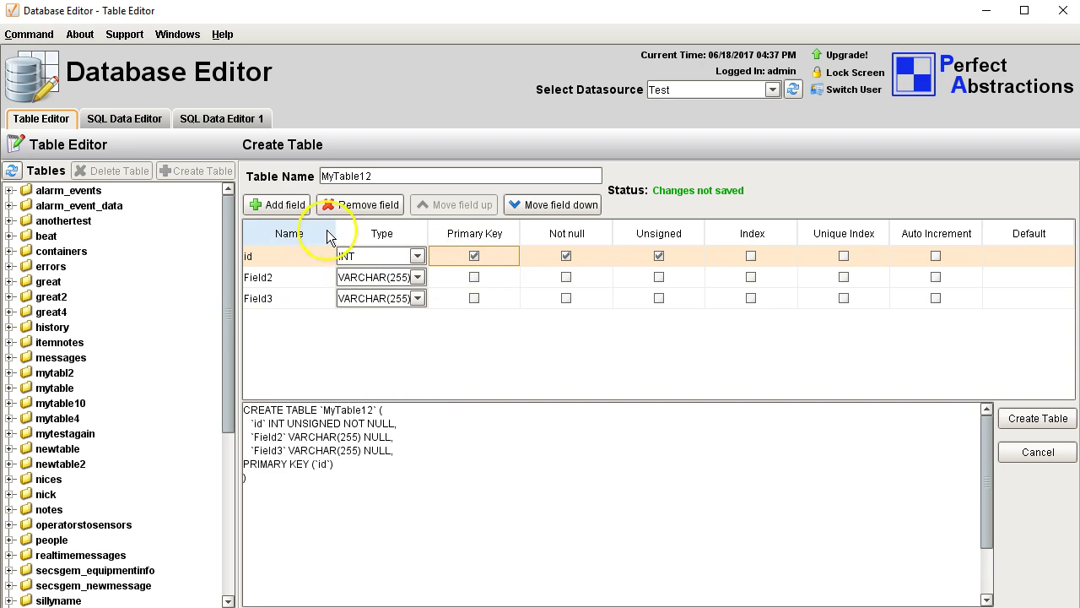
Add Field1 and Field4, then type 'ggg' into the generated CREATE TABLE SQL.
left_click(278, 204)
left_click(279, 204)
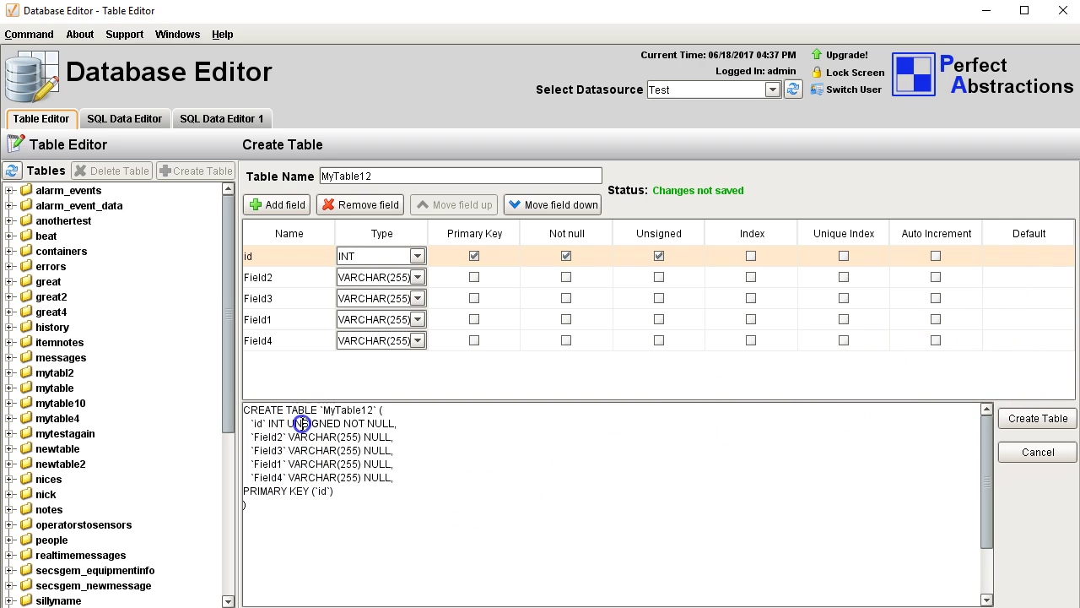
left_click_drag(242, 414, 302, 489)
left_click(434, 474)
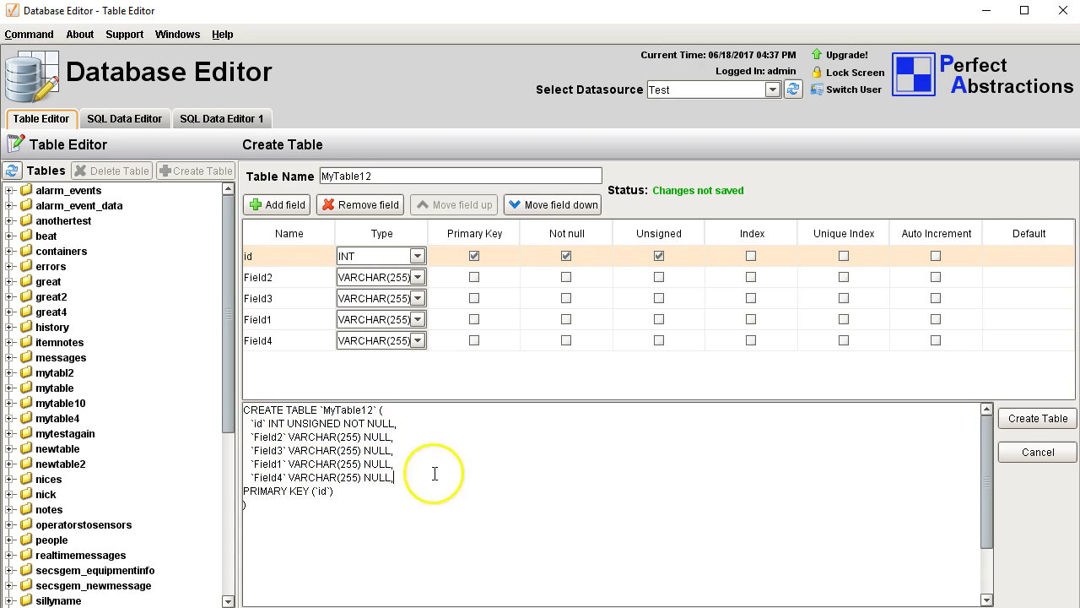
type("ggg")
left_click(344, 489)
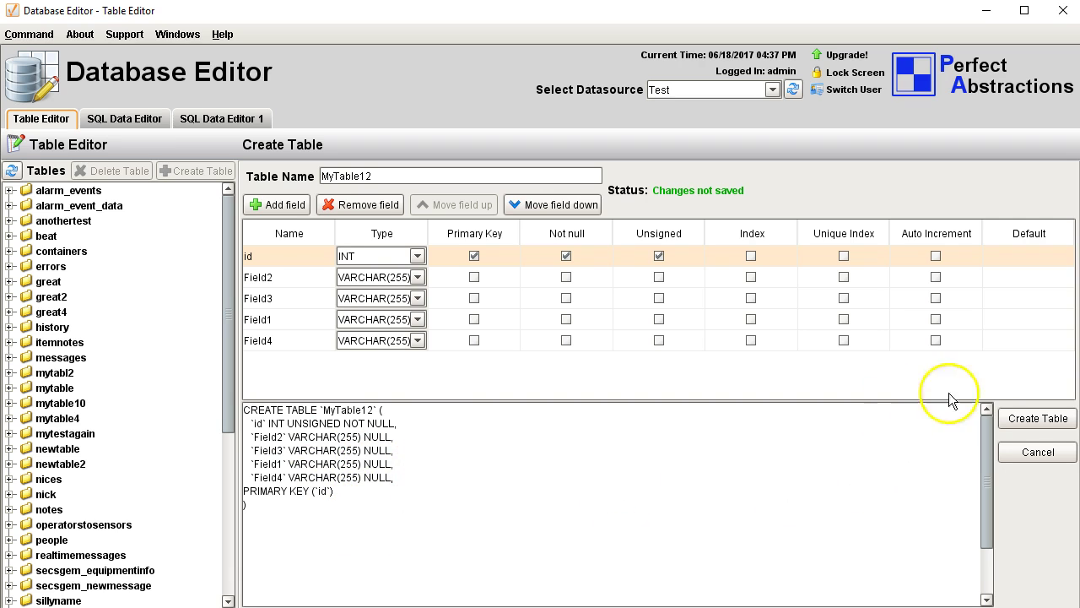
Create the MyTable12 table and expand it in the tree.
left_click(1019, 420)
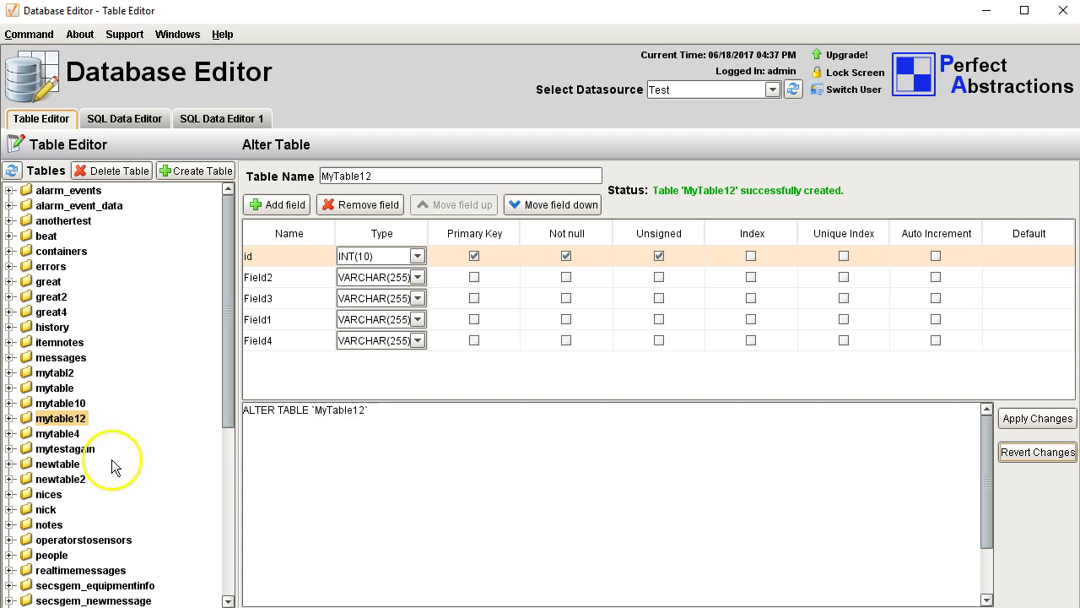
left_click(8, 419)
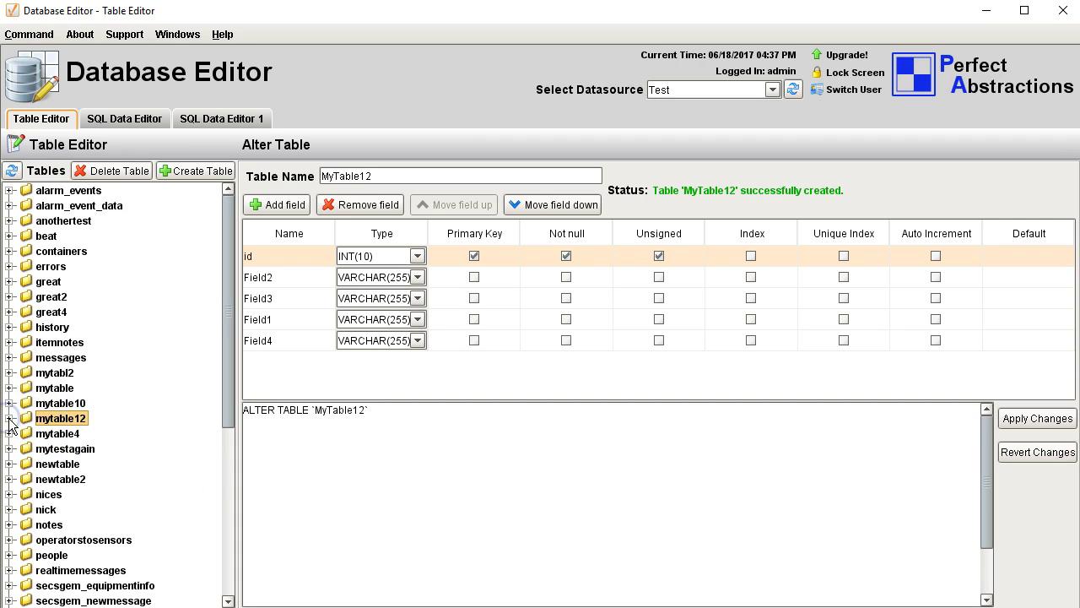
left_click(8, 418)
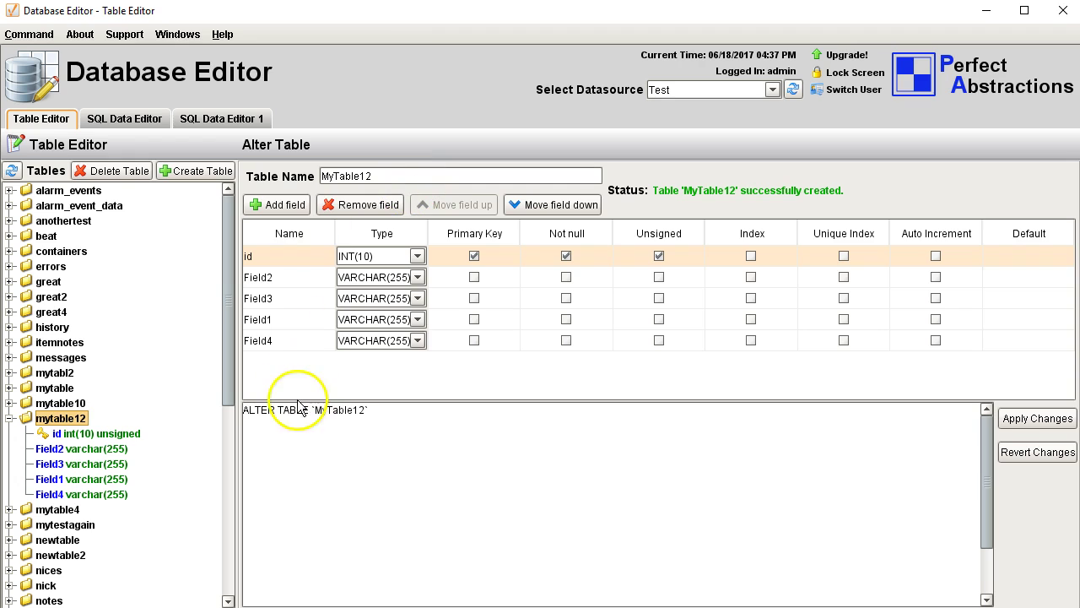
Rename it MyTable20, make Field3 DATETIME, move Field1 after Field2, and apply.
left_click(392, 177)
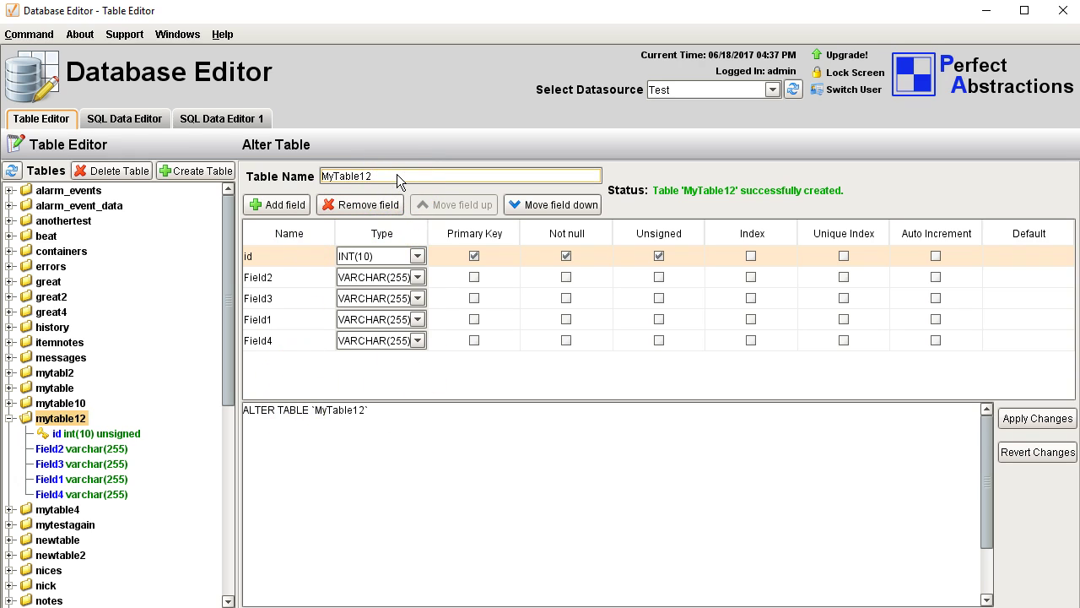
key("BackSpace")
key("BackSpace")
type("20")
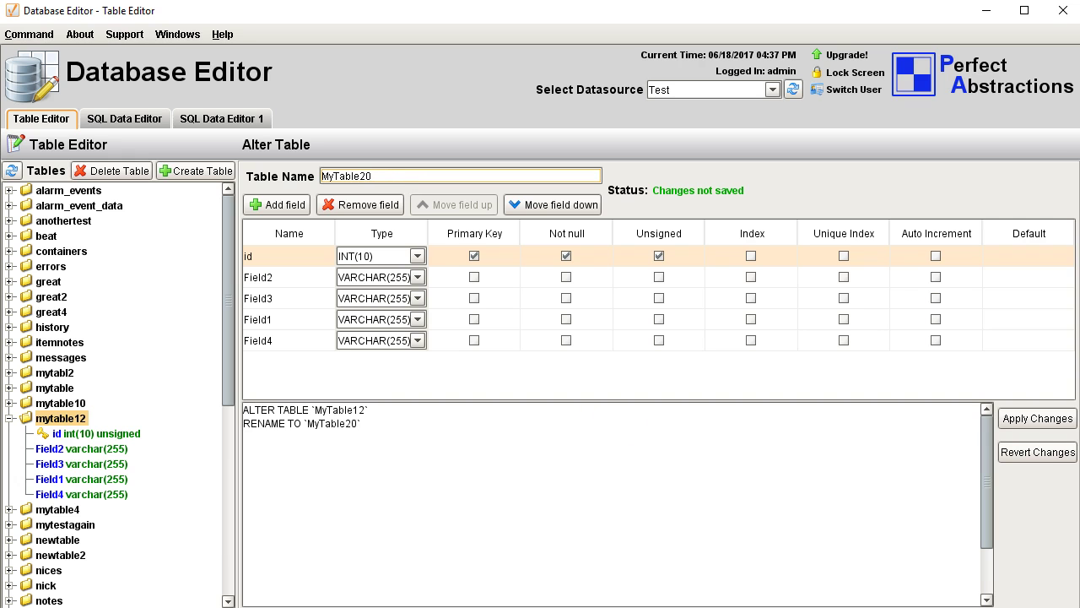
left_click(417, 298)
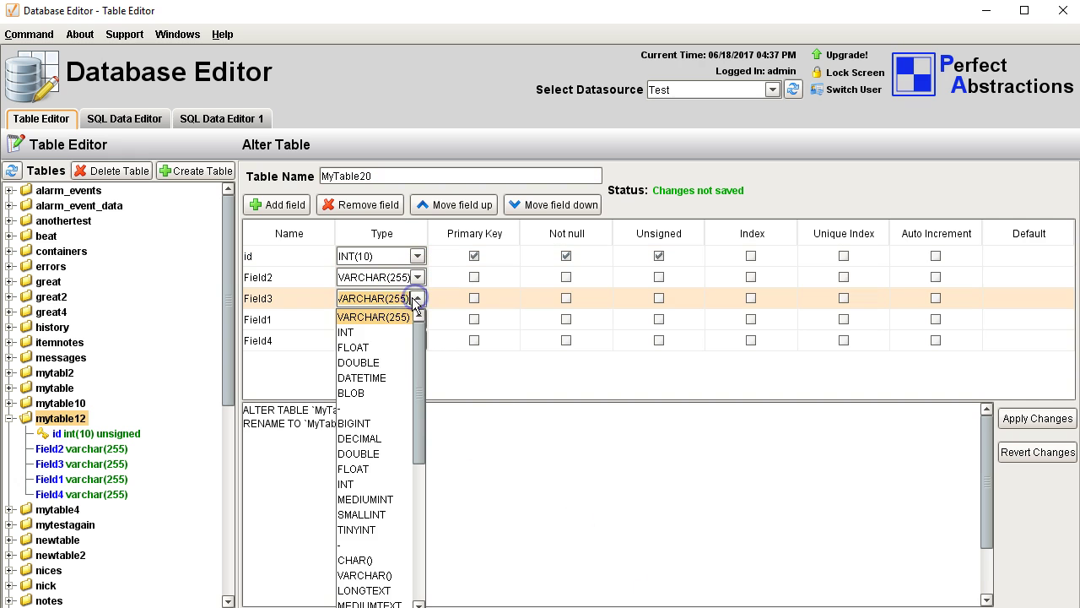
left_click(367, 377)
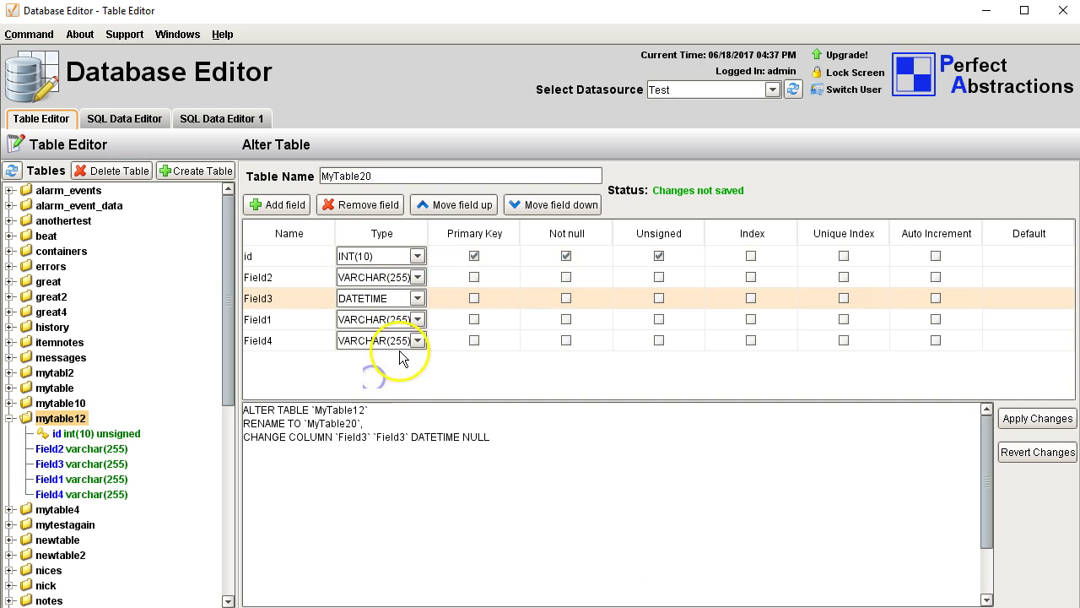
left_click(263, 279)
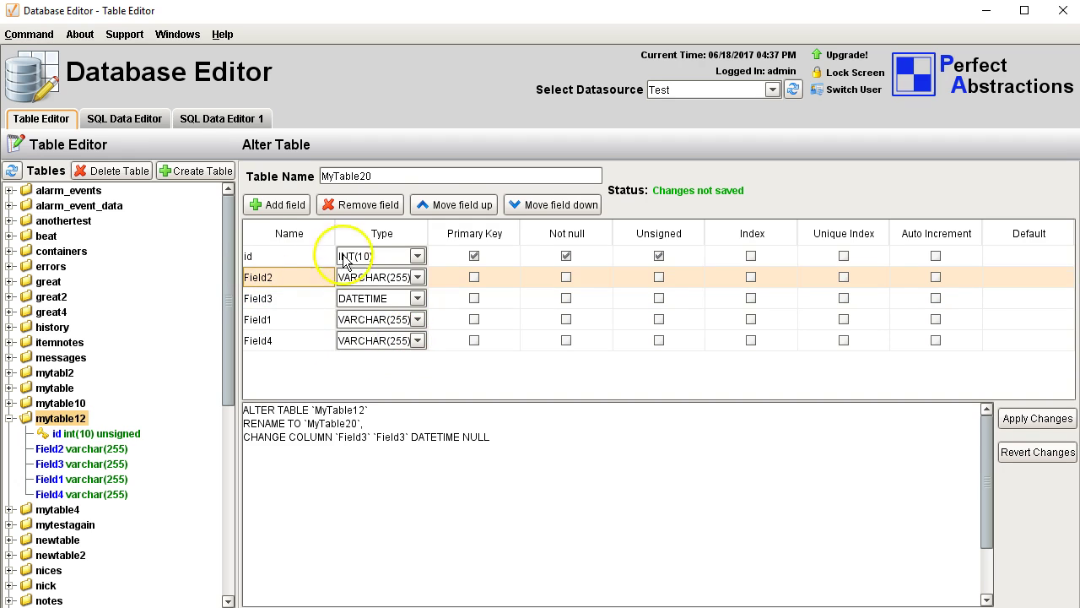
left_click(291, 319)
left_click(481, 207)
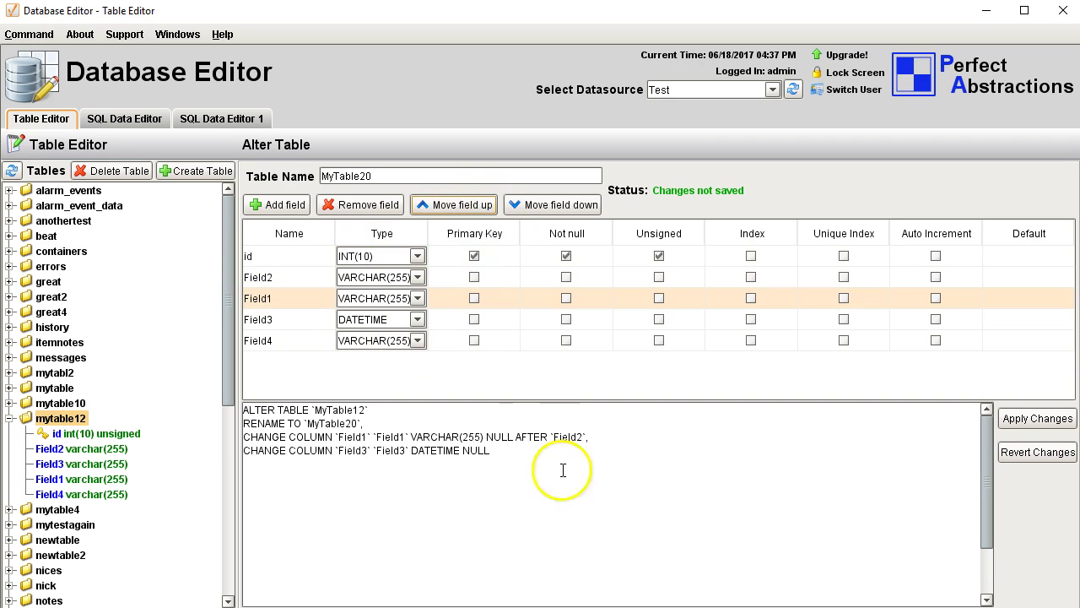
left_click(1043, 422)
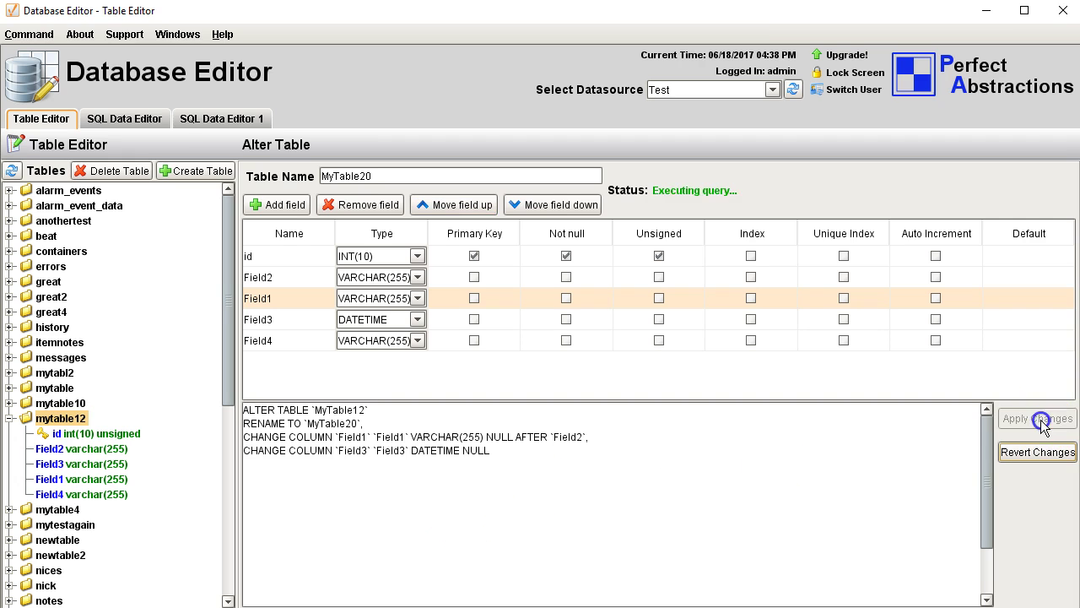
Set Field3 to DOUBLE with stray text 'fgjgkffkf' in the SQL and apply; it fails.
left_click(417, 319)
left_click(397, 379)
left_click(491, 450)
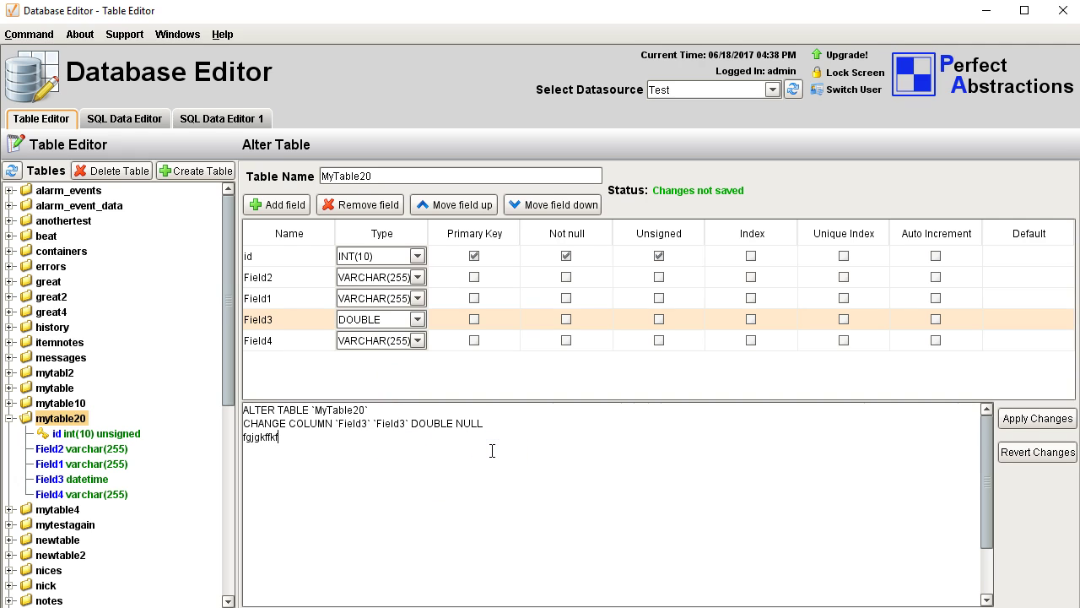
left_click(1042, 418)
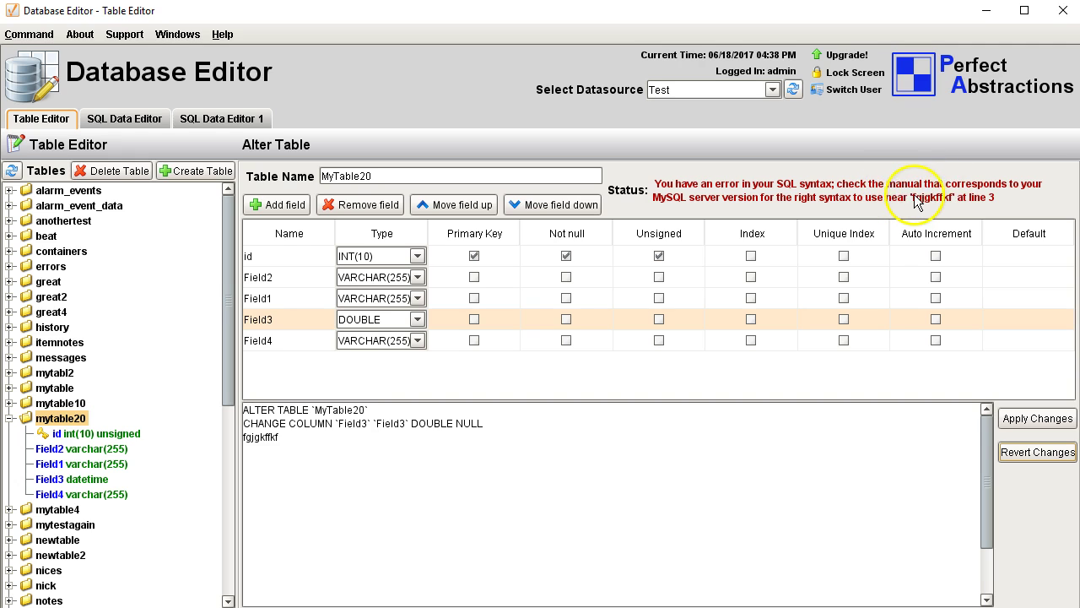
left_click(10, 418)
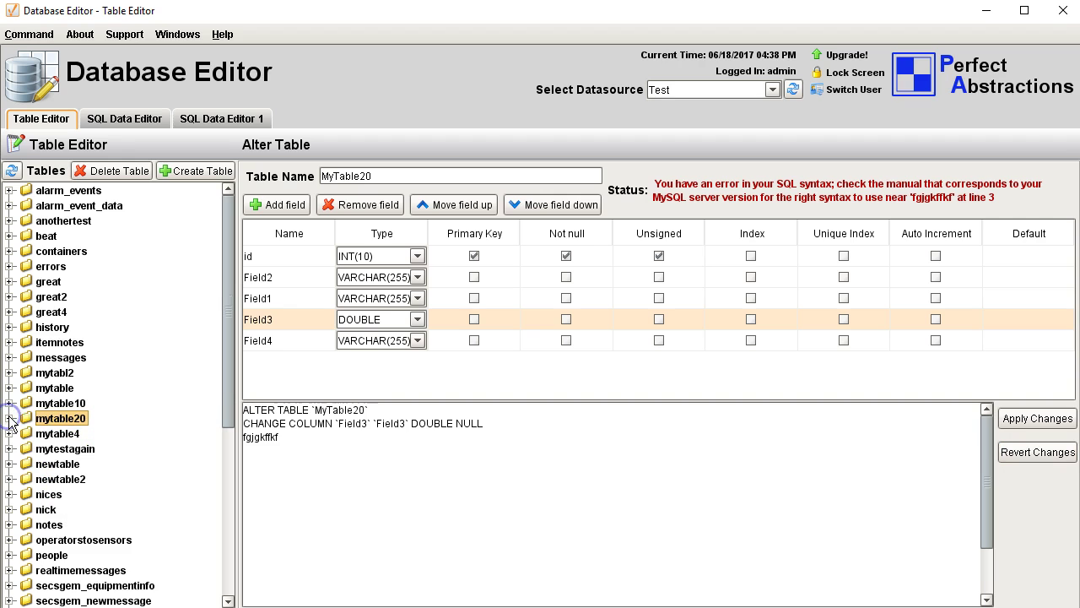
scroll(105, 473, "down", 4)
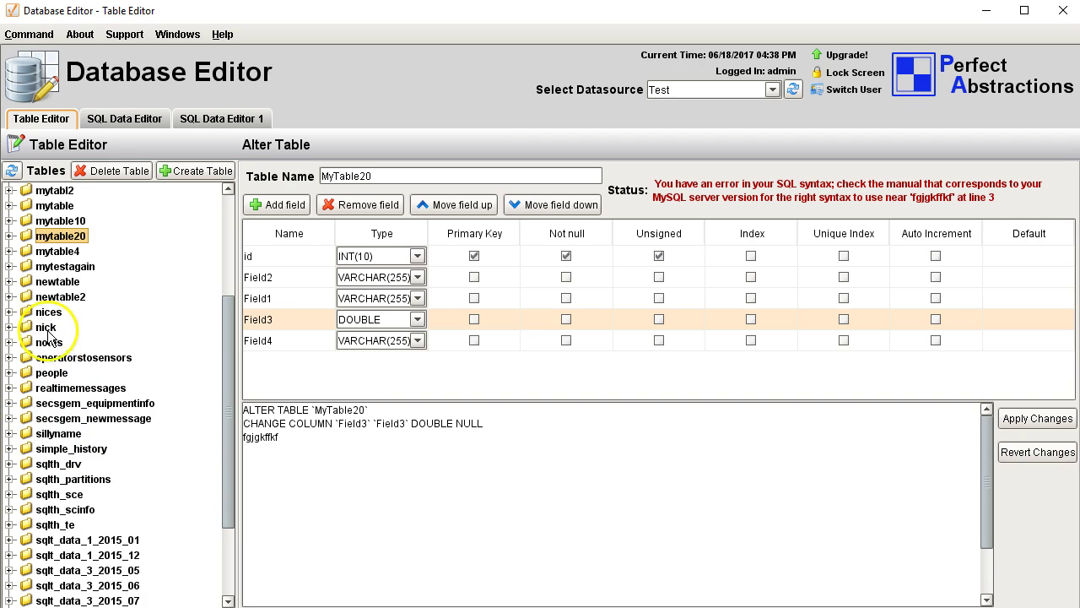
Remove Field2 from the people table and apply the change.
left_click(52, 375)
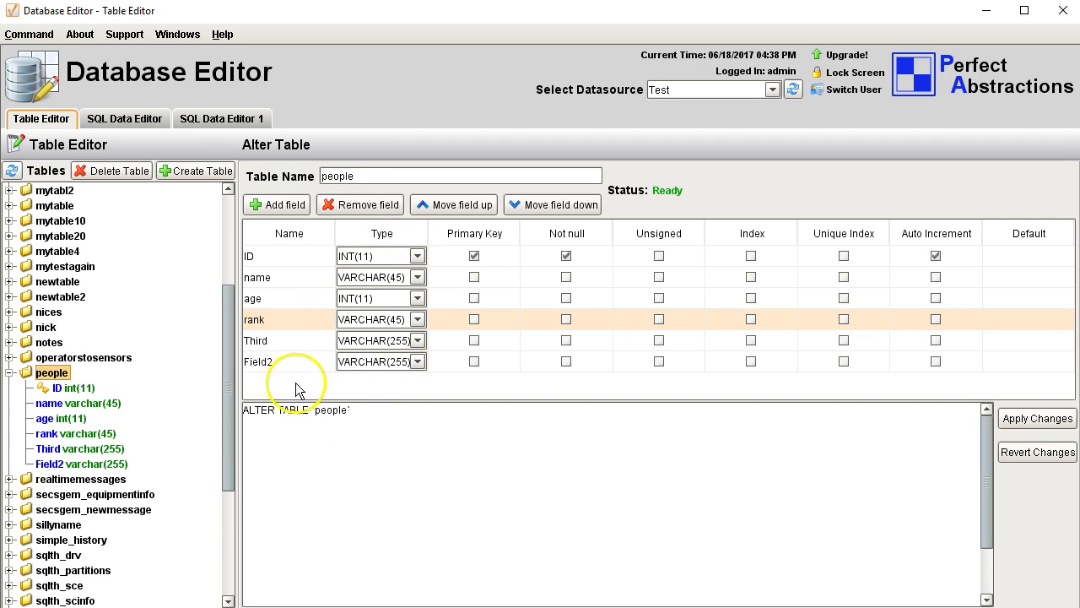
left_click(277, 364)
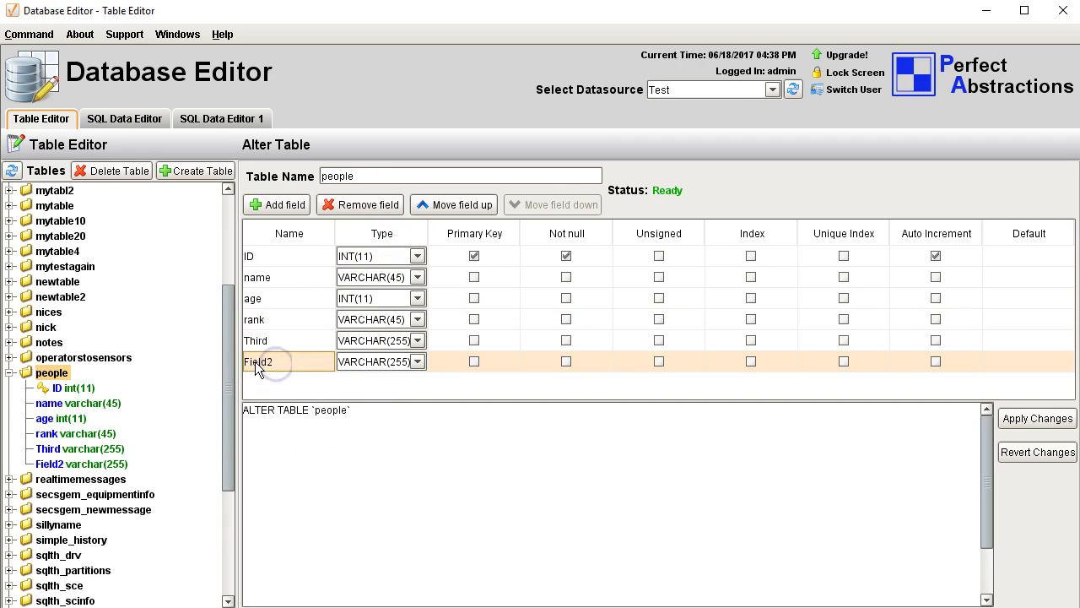
left_click(359, 207)
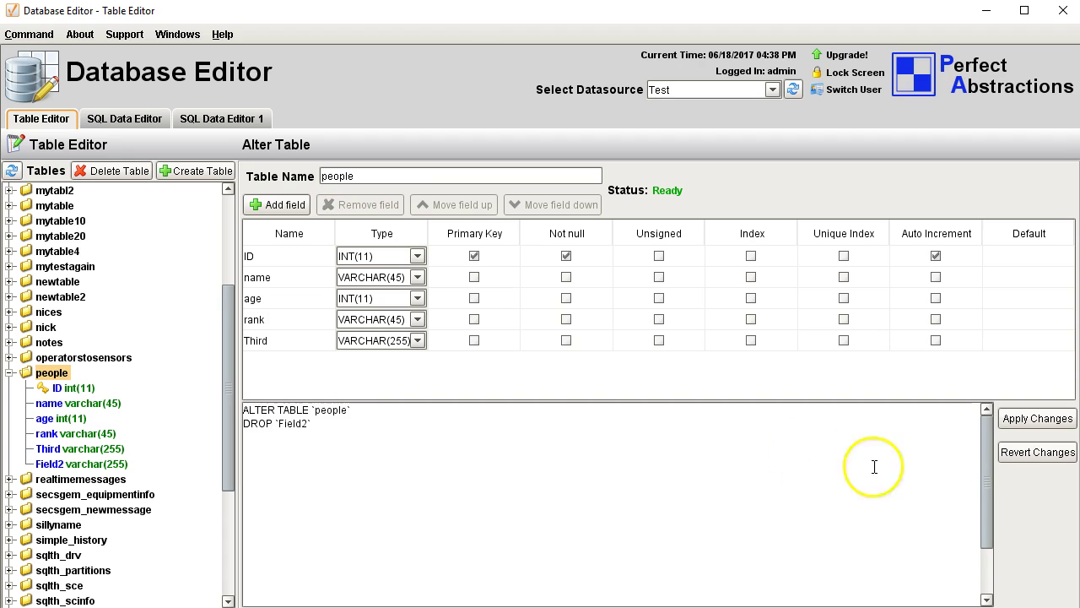
left_click(1033, 418)
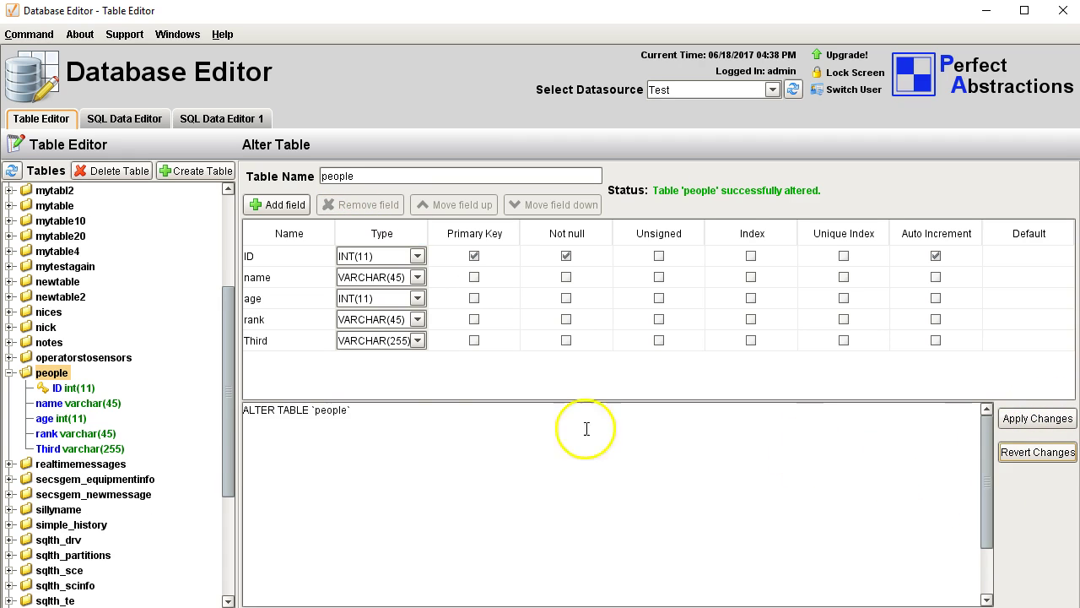
Delete the vzxcvzxc table, confirming with Yes.
left_click(9, 373)
scroll(105, 481, "down", 3)
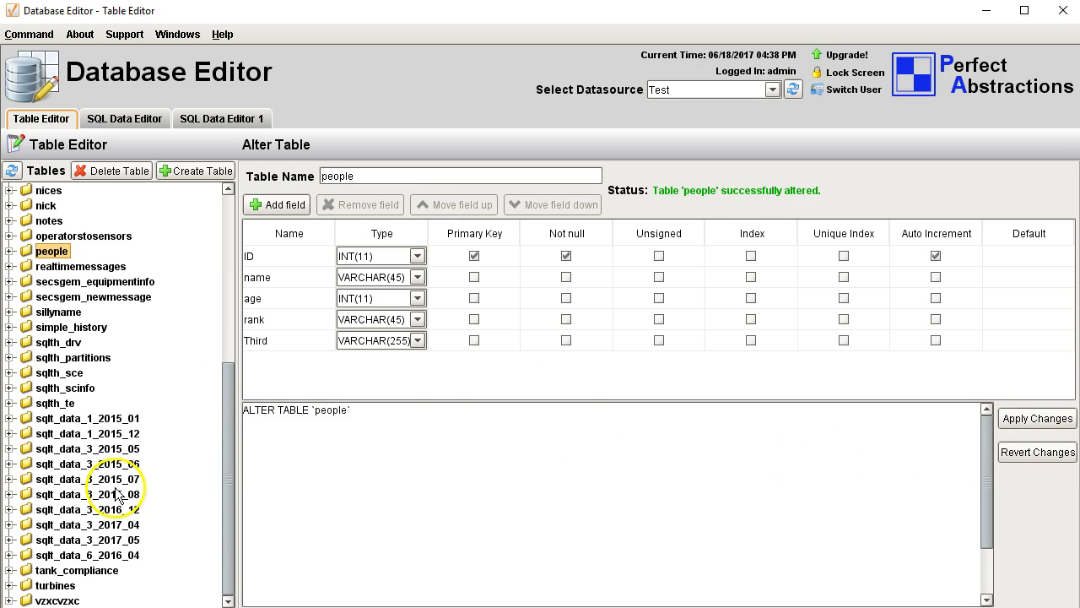
left_click(51, 600)
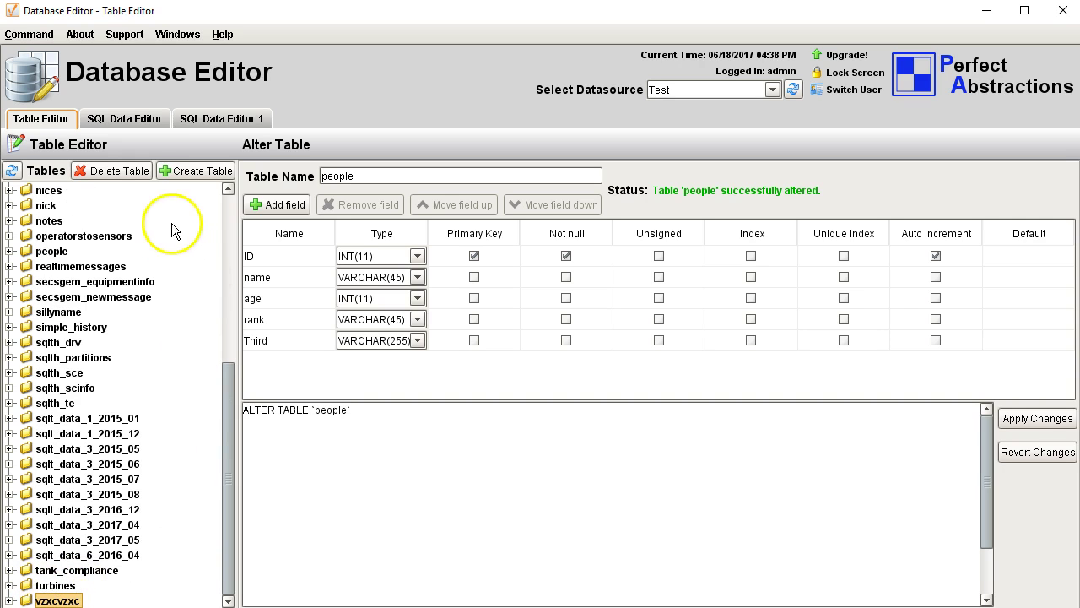
left_click(103, 171)
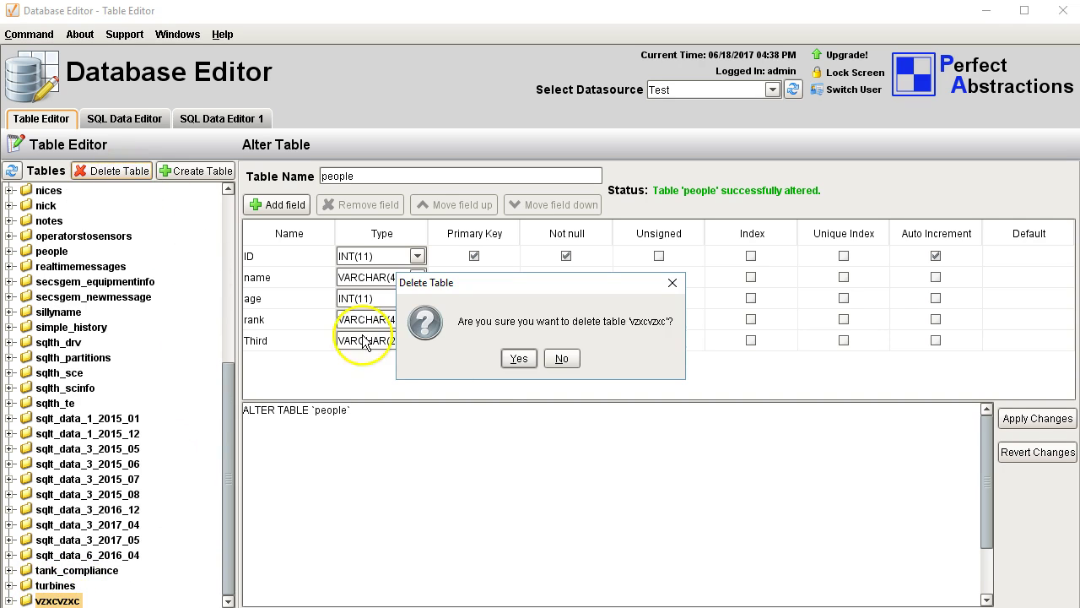
left_click(516, 358)
scroll(110, 354, "up", 6)
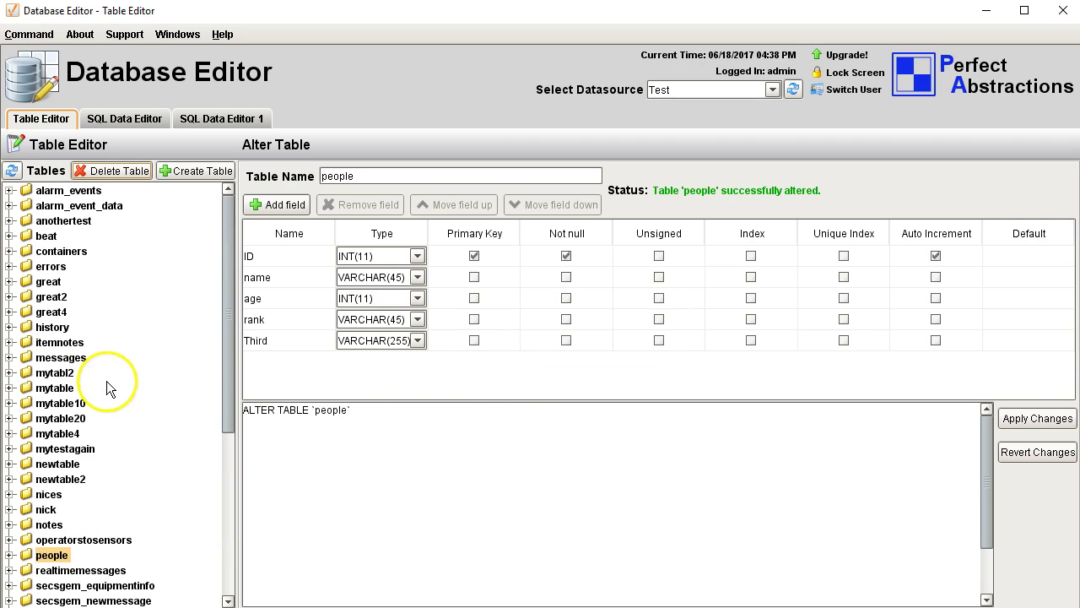